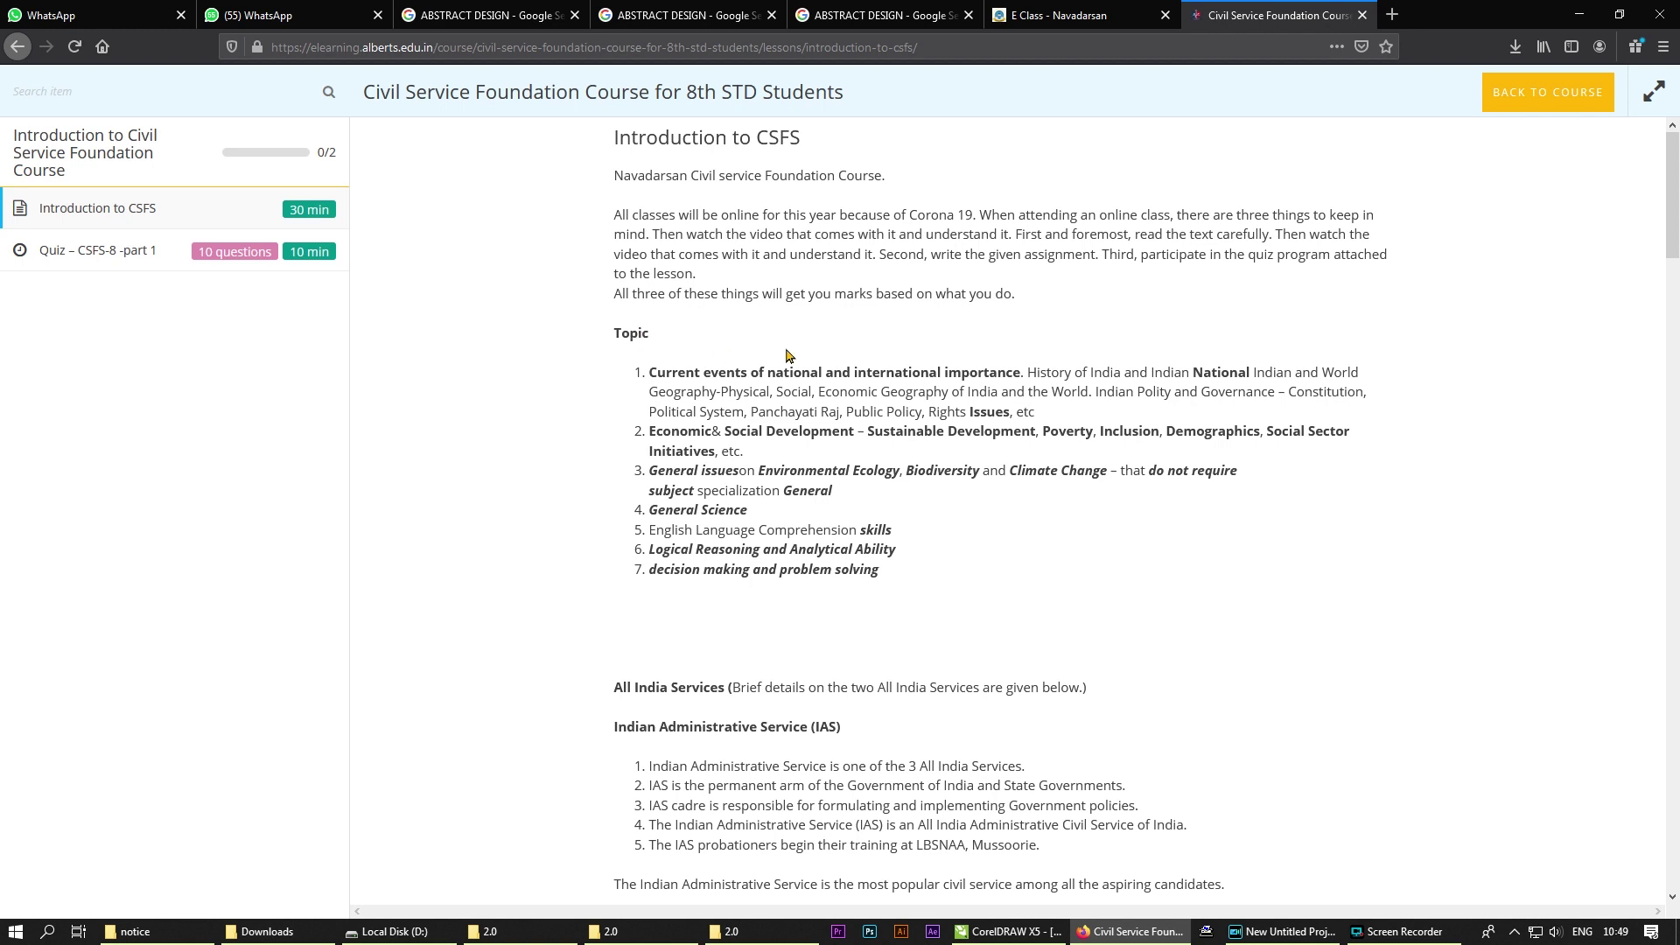
Read through the Introduction to CSFS lesson, from the topic list to the Group 'B' civil services
scroll(695, 433, "down", 1)
scroll(689, 434, "down", 10)
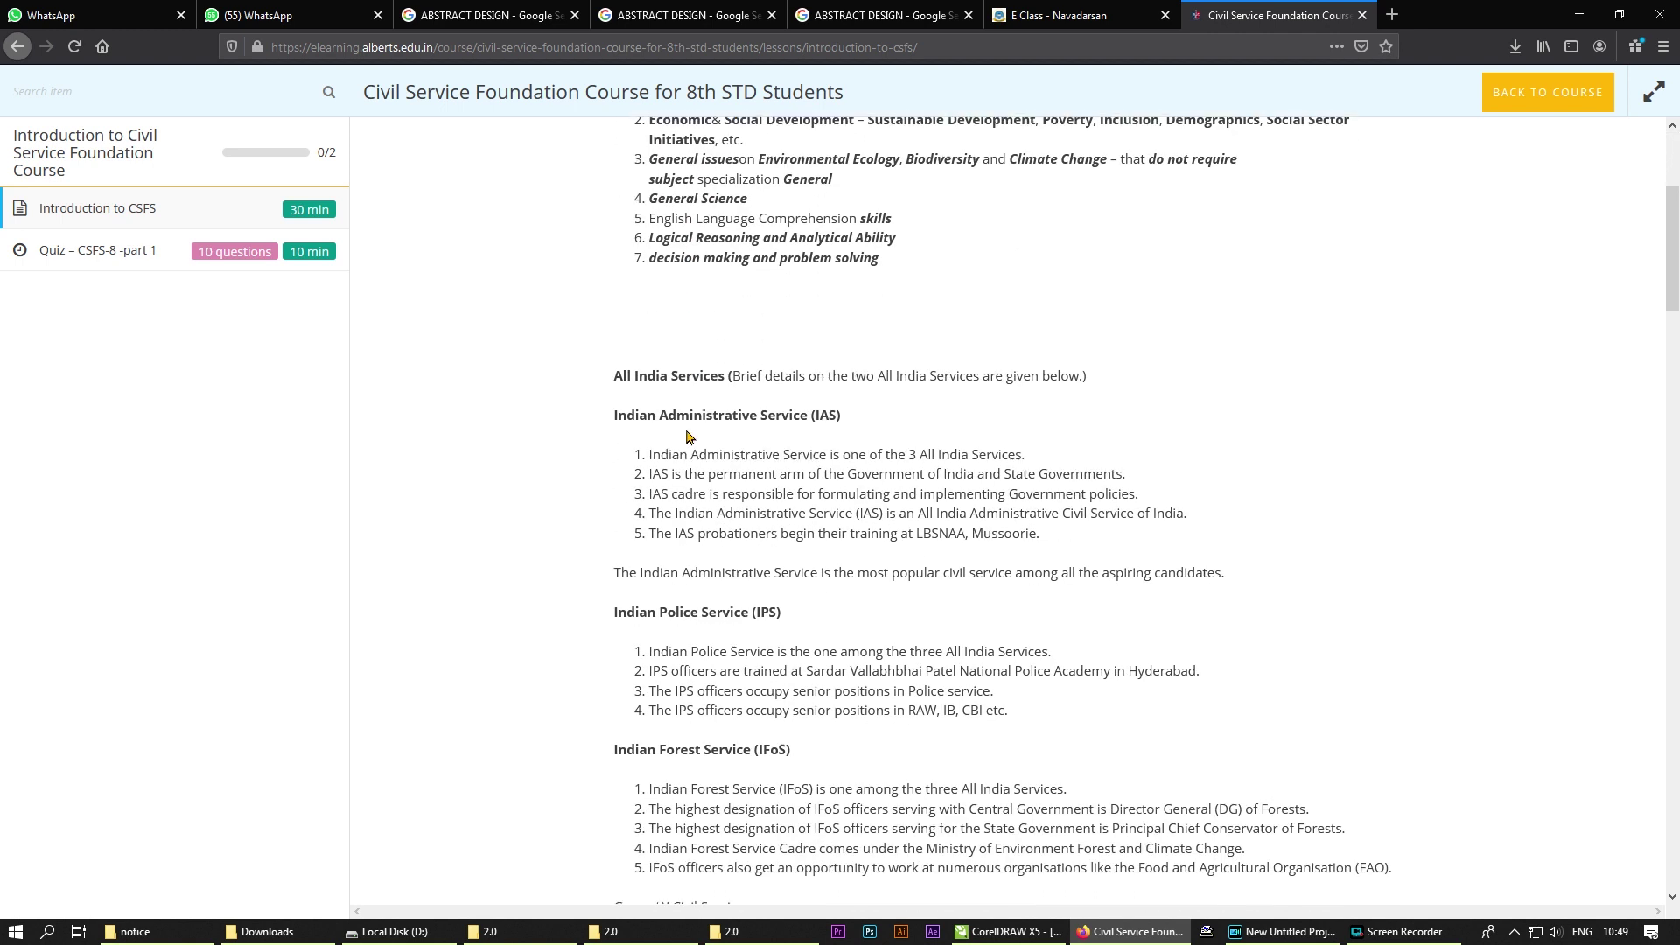
scroll(686, 435, "down", 6)
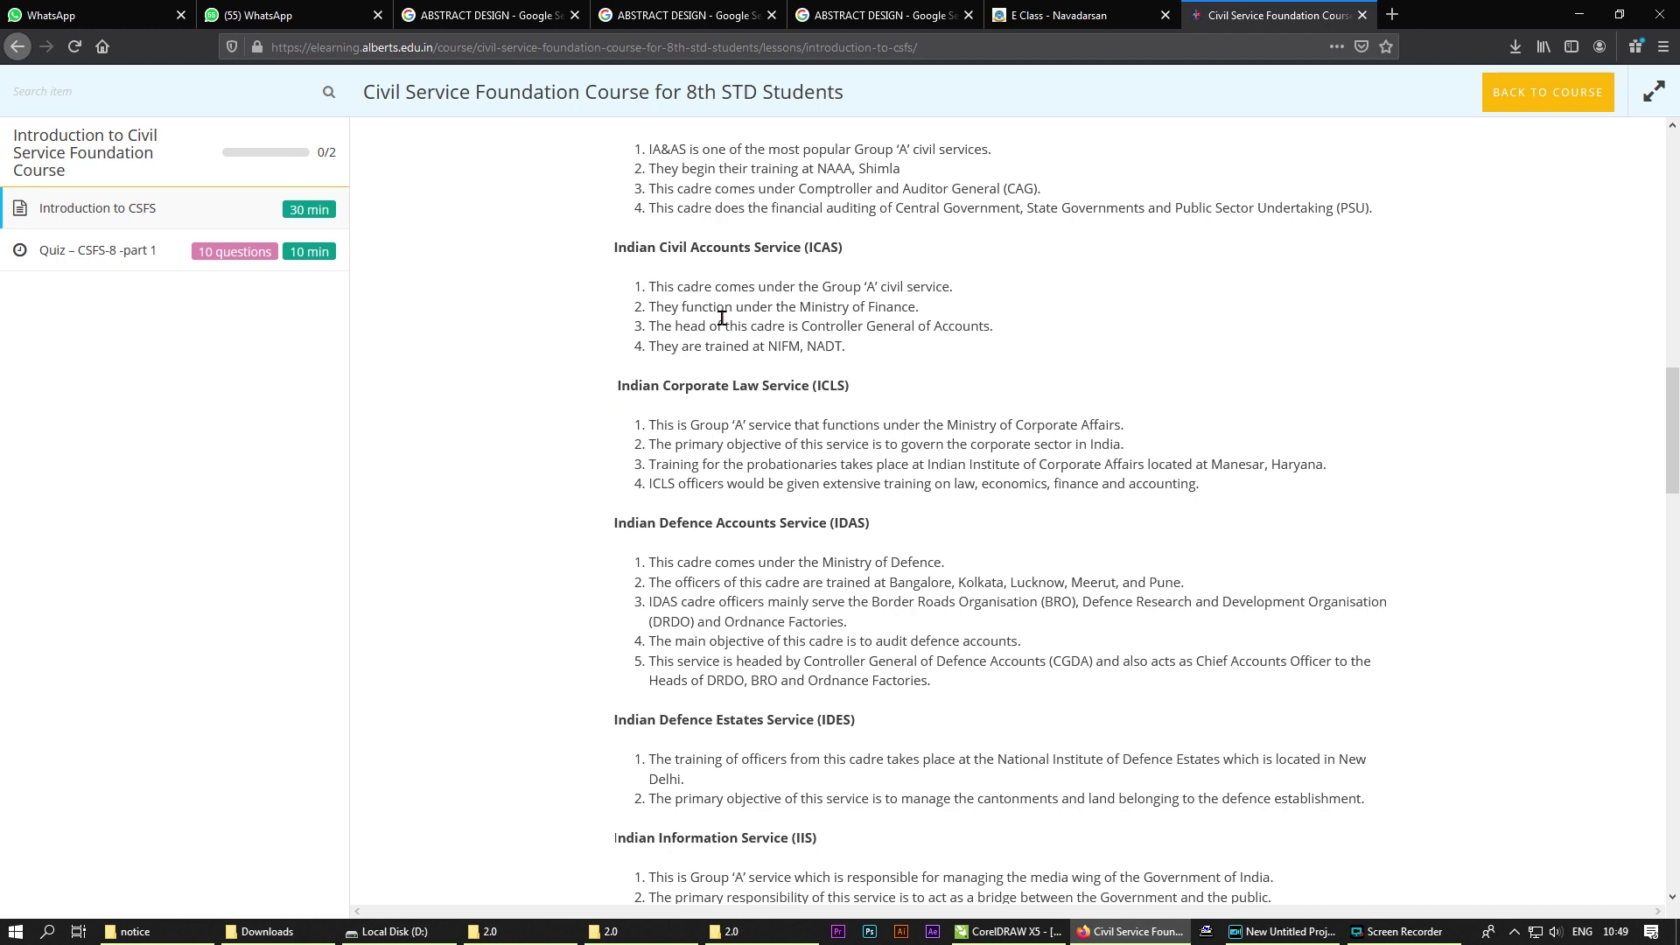
scroll(665, 436, "down", 1)
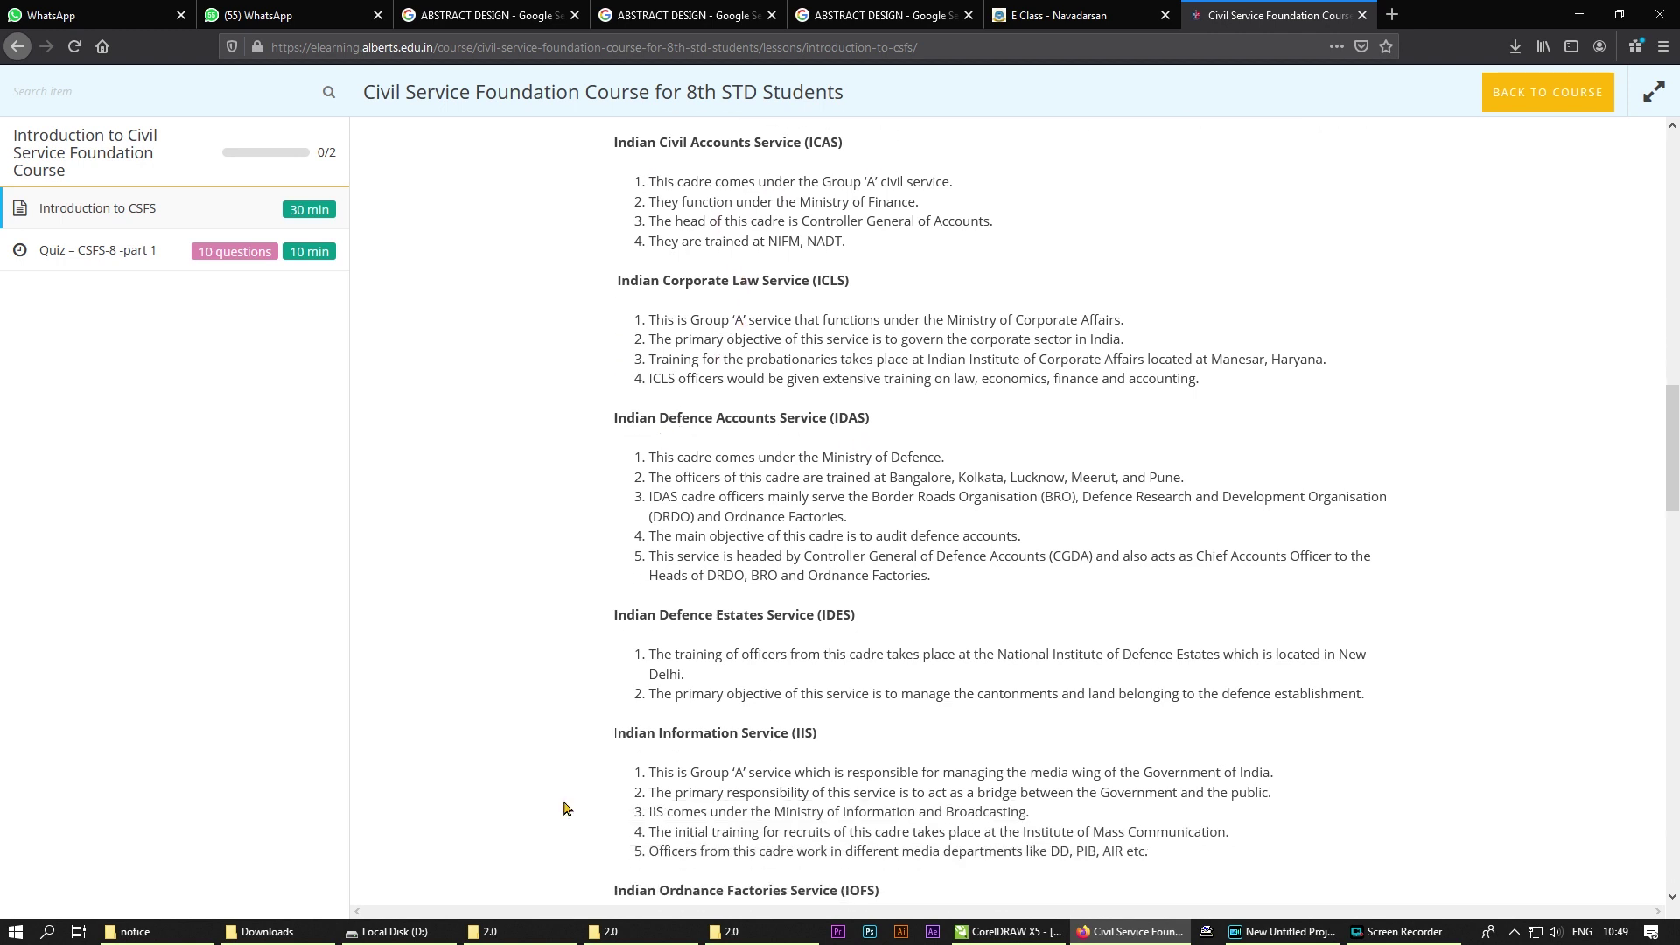
scroll(671, 672, "down", 1)
scroll(671, 671, "down", 6)
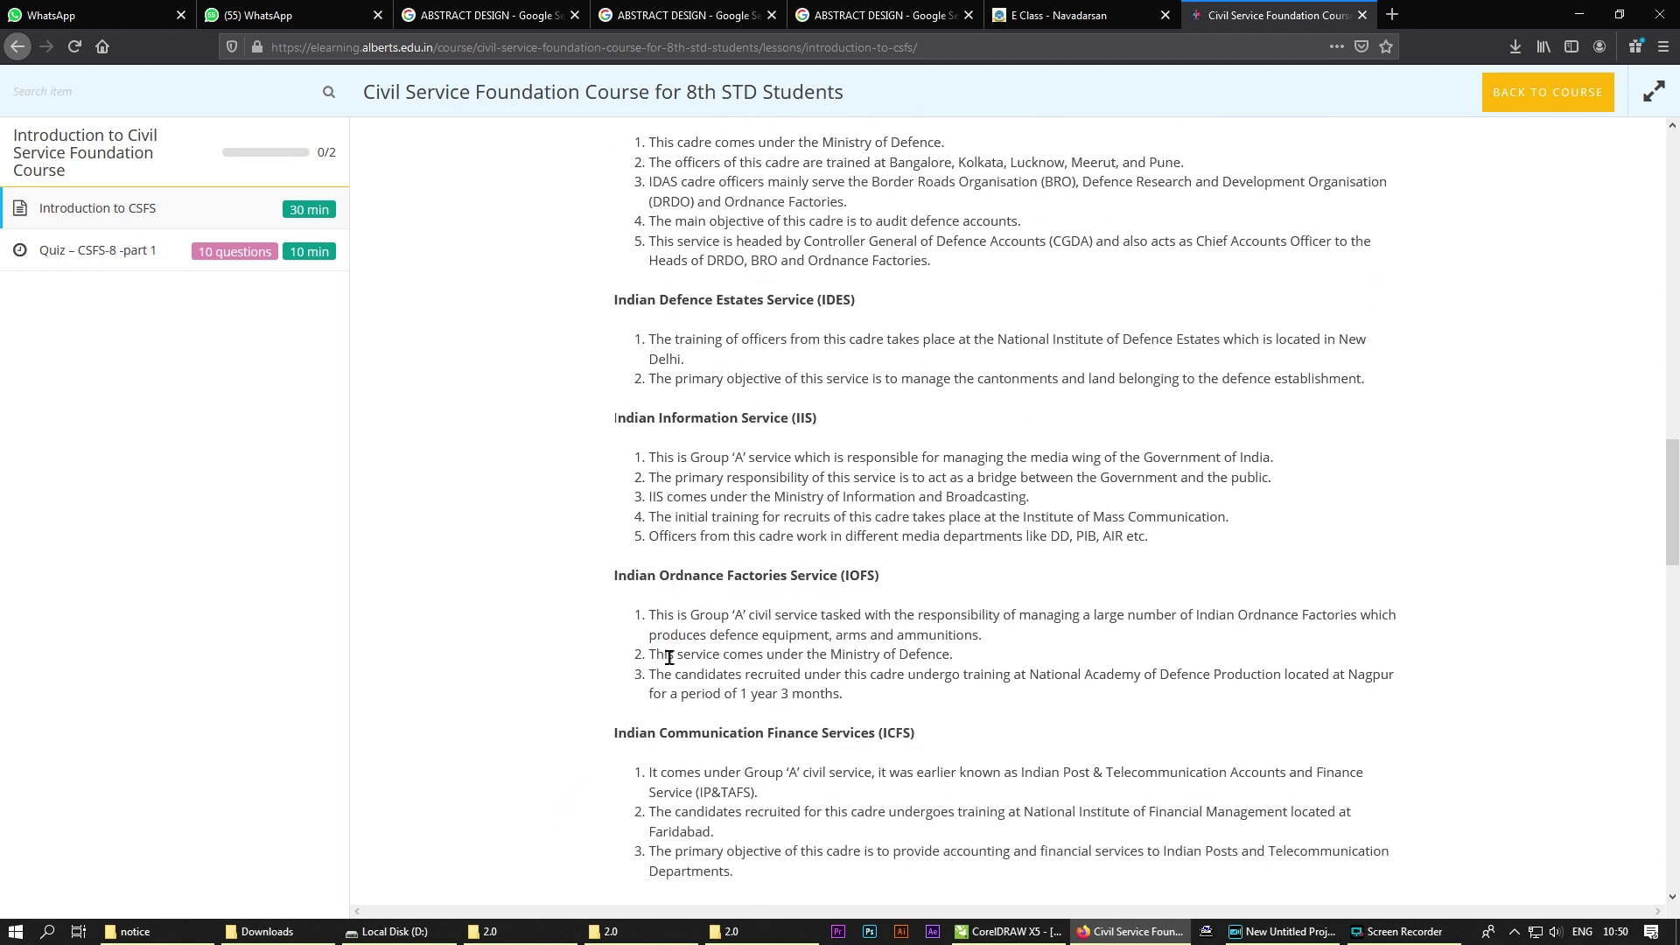
scroll(669, 656, "down", 10)
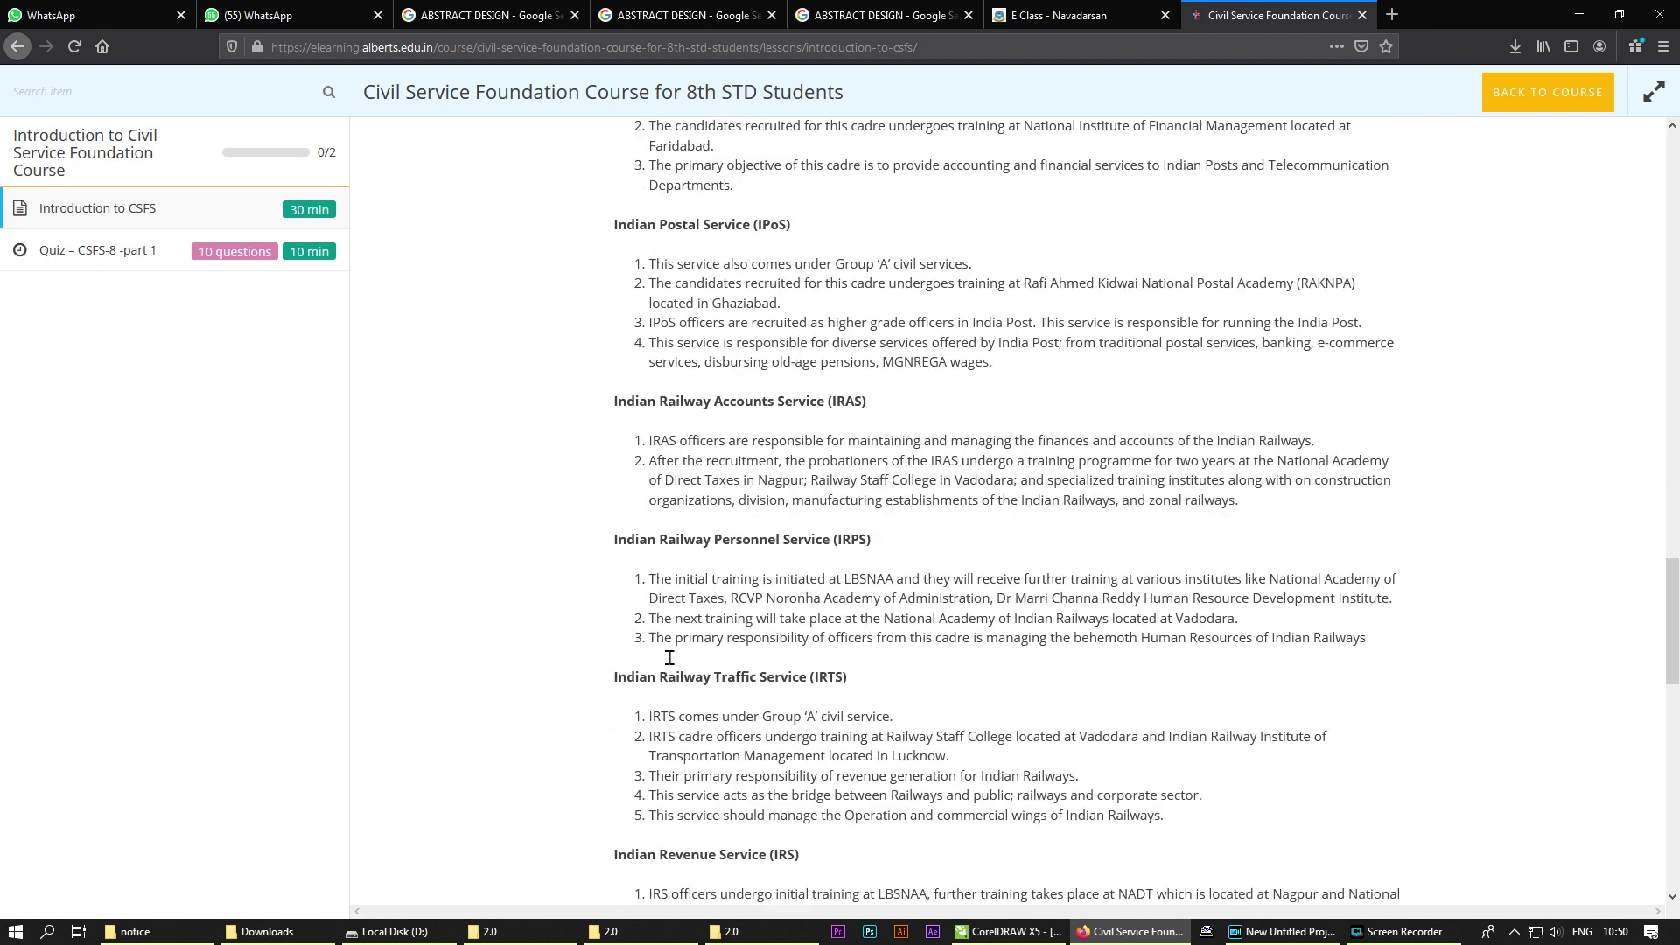
scroll(666, 655, "down", 6)
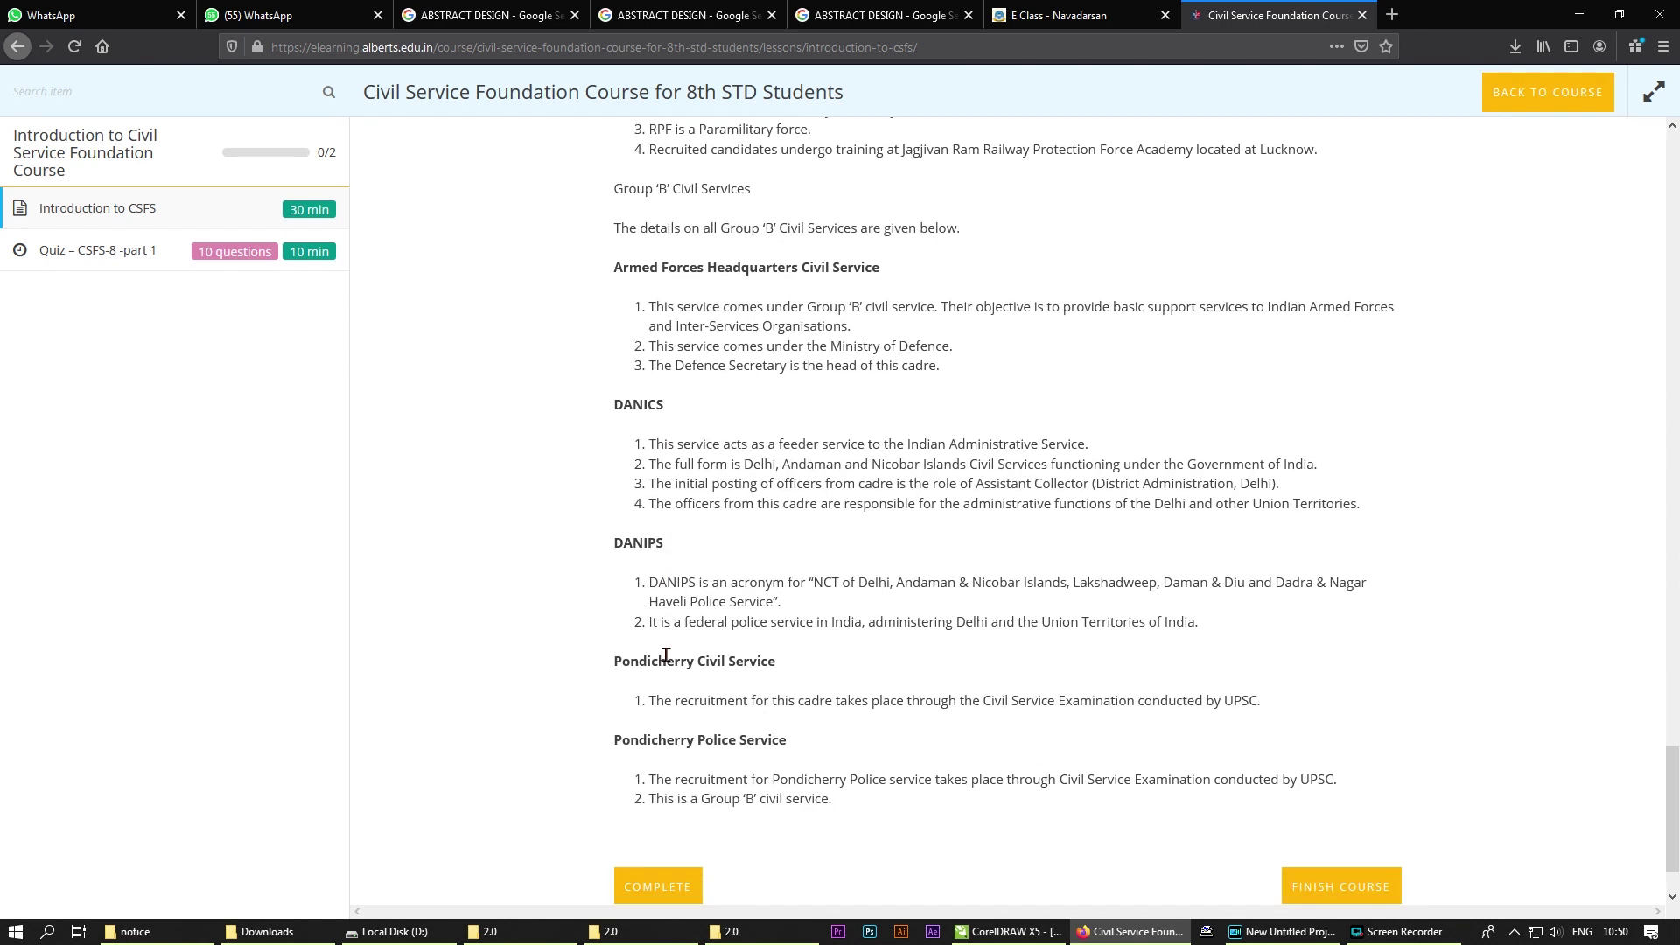
scroll(662, 651, "up", 16)
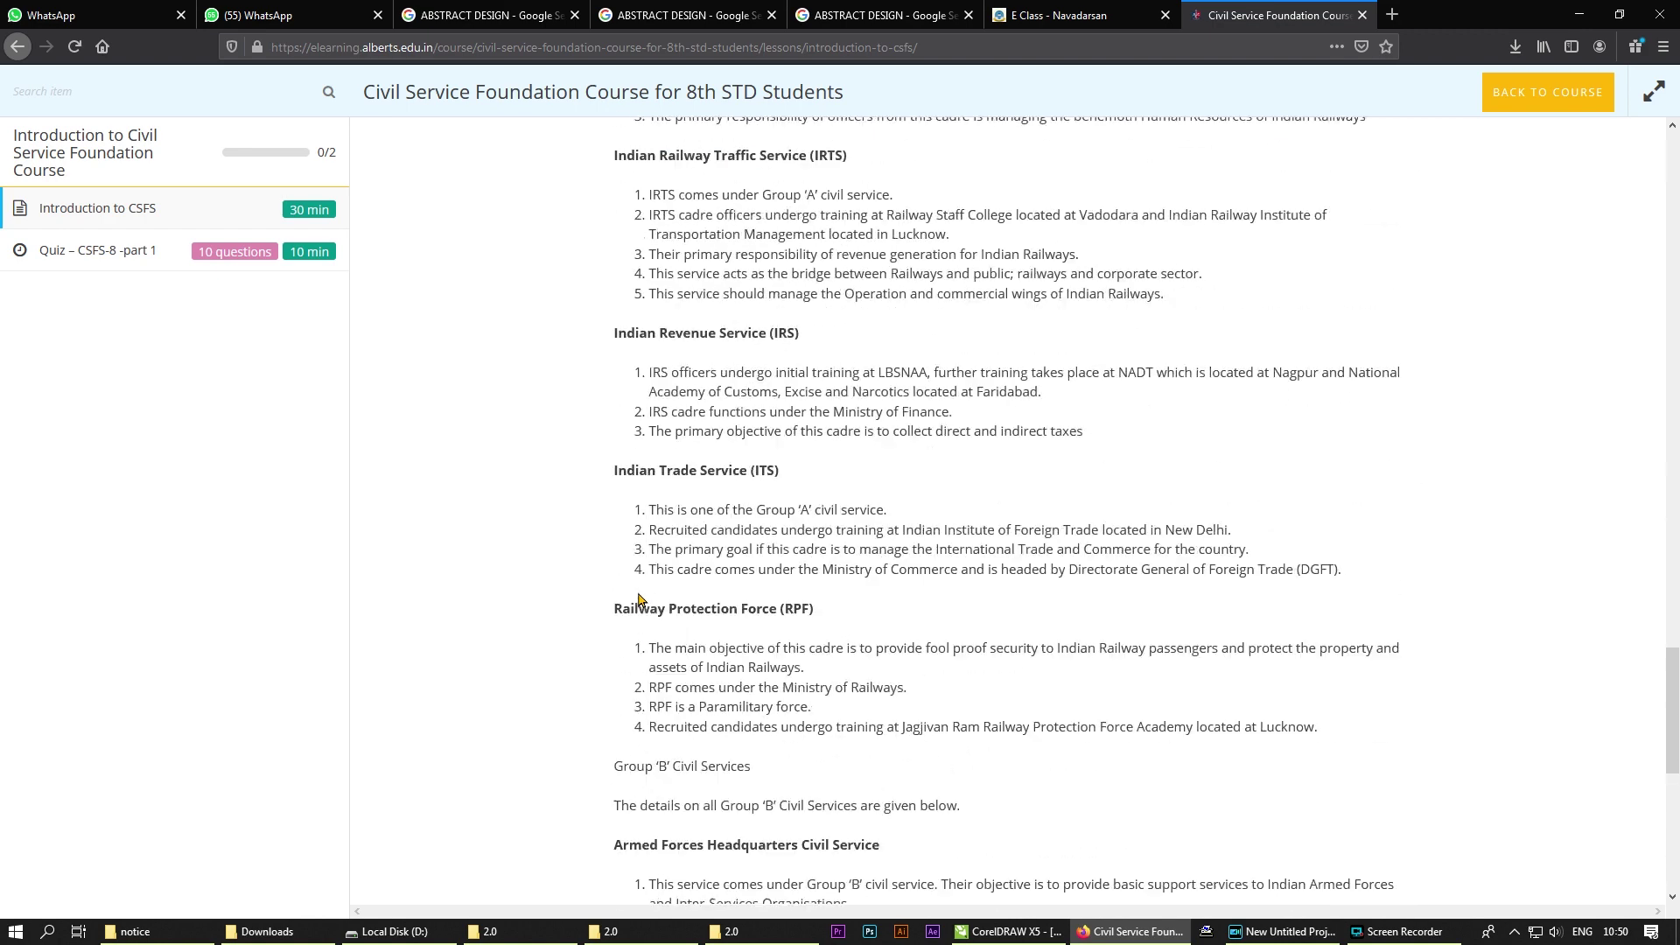
scroll(638, 592, "up", 20)
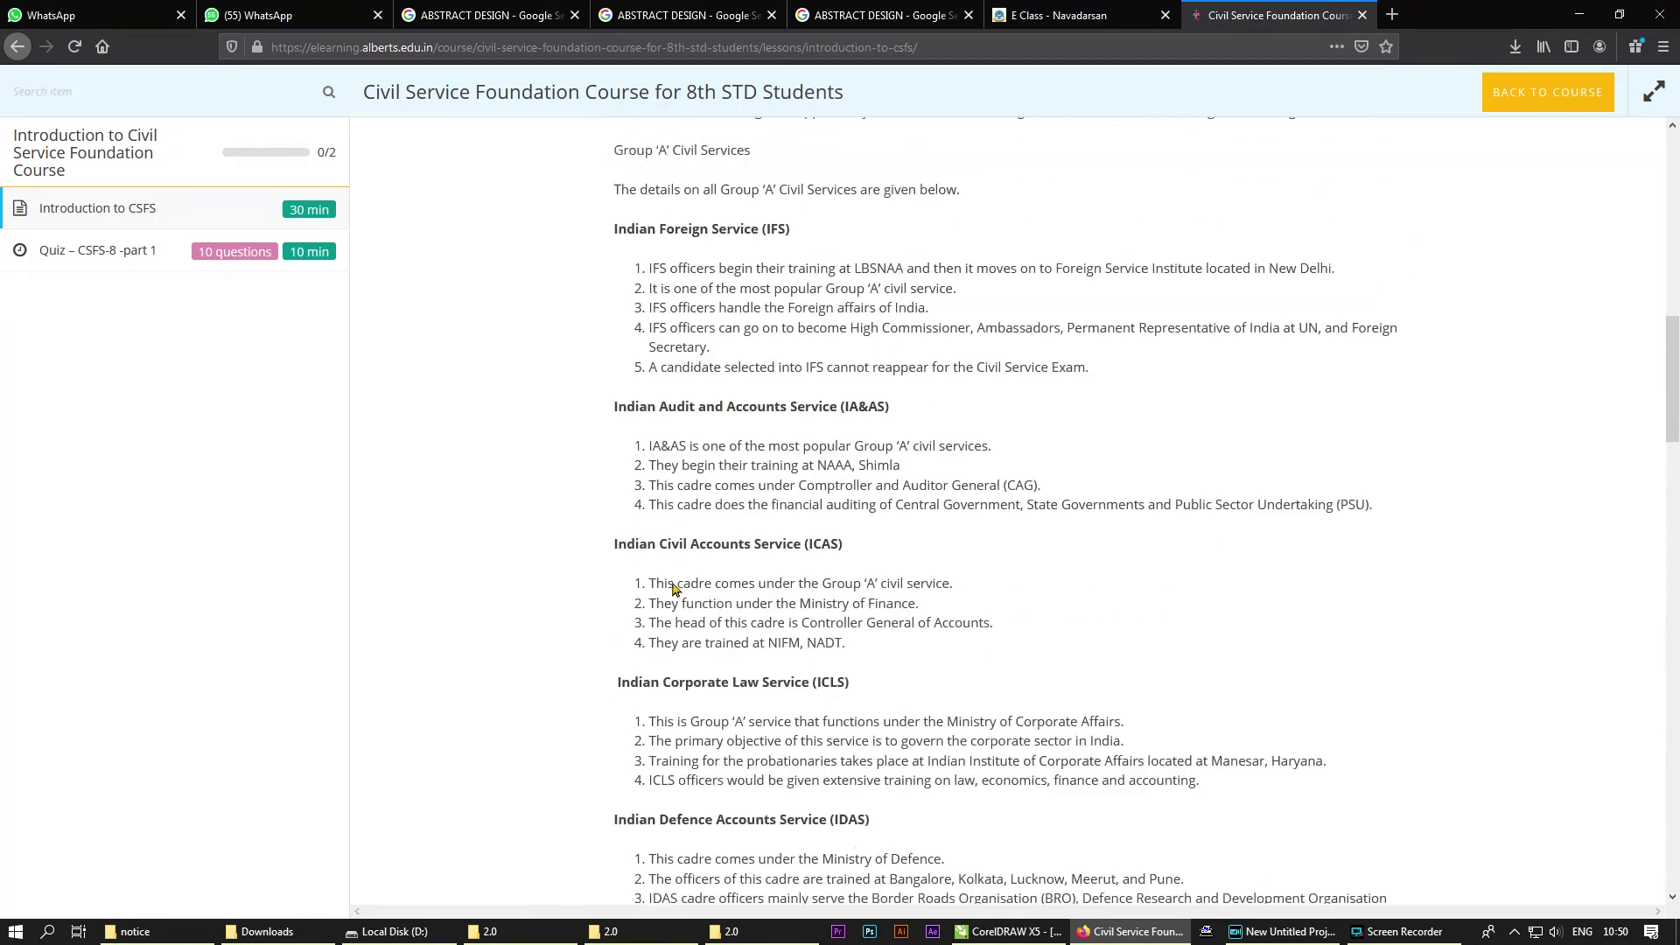
scroll(829, 542, "up", 5)
scroll(829, 543, "down", 11)
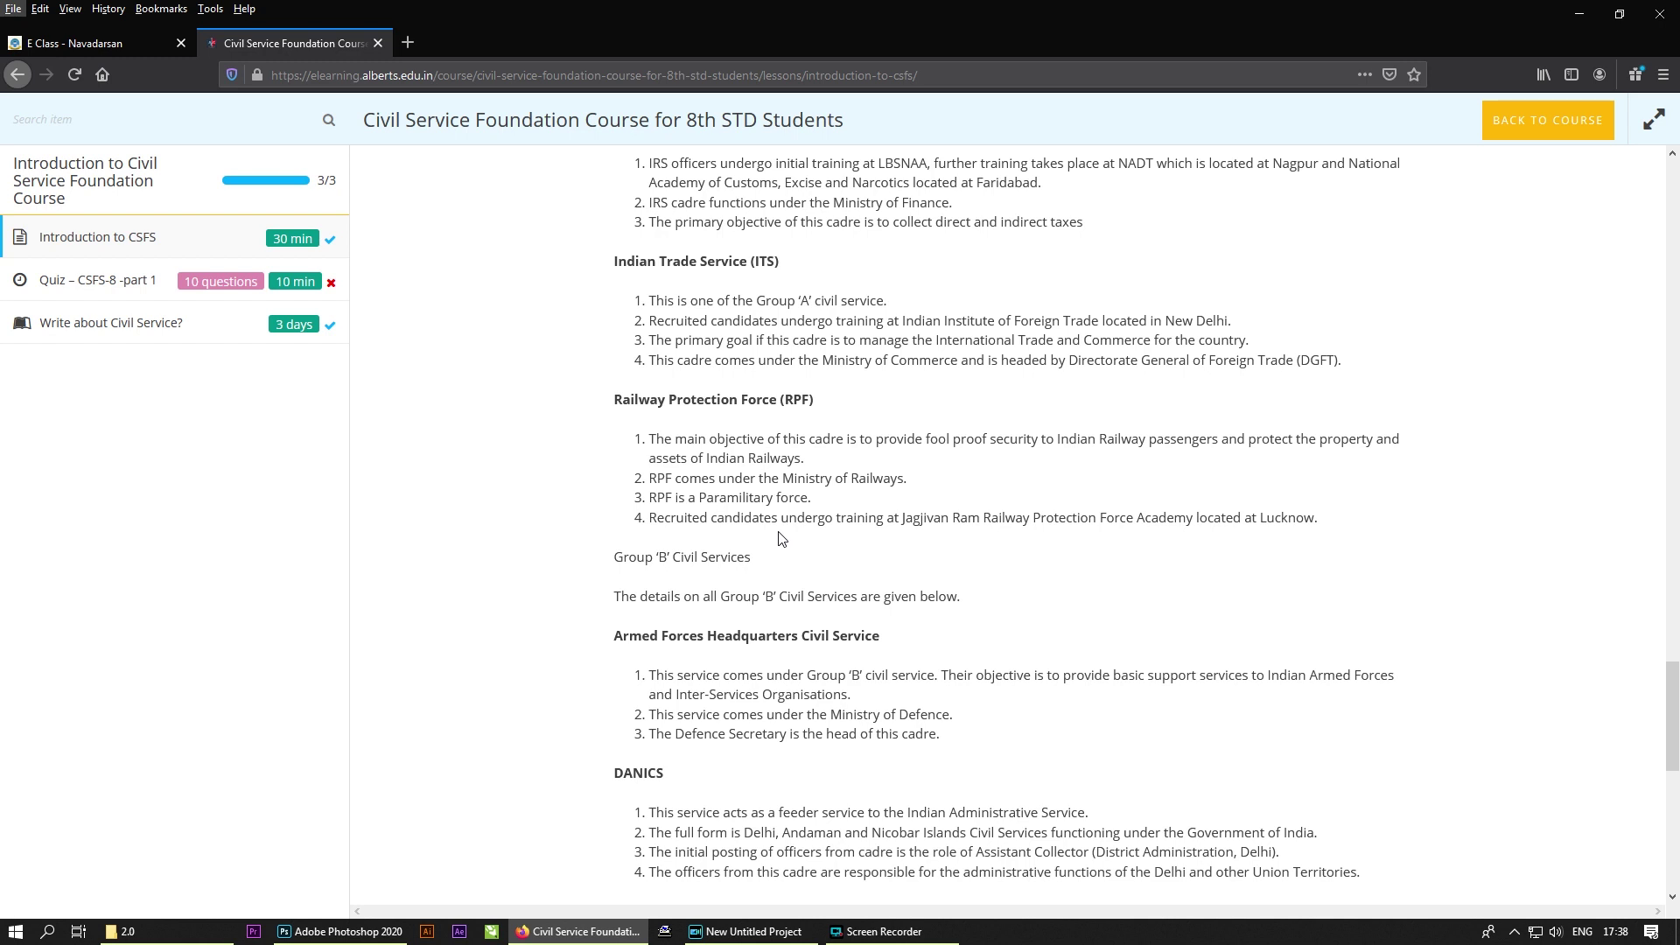
scroll(781, 536, "down", 7)
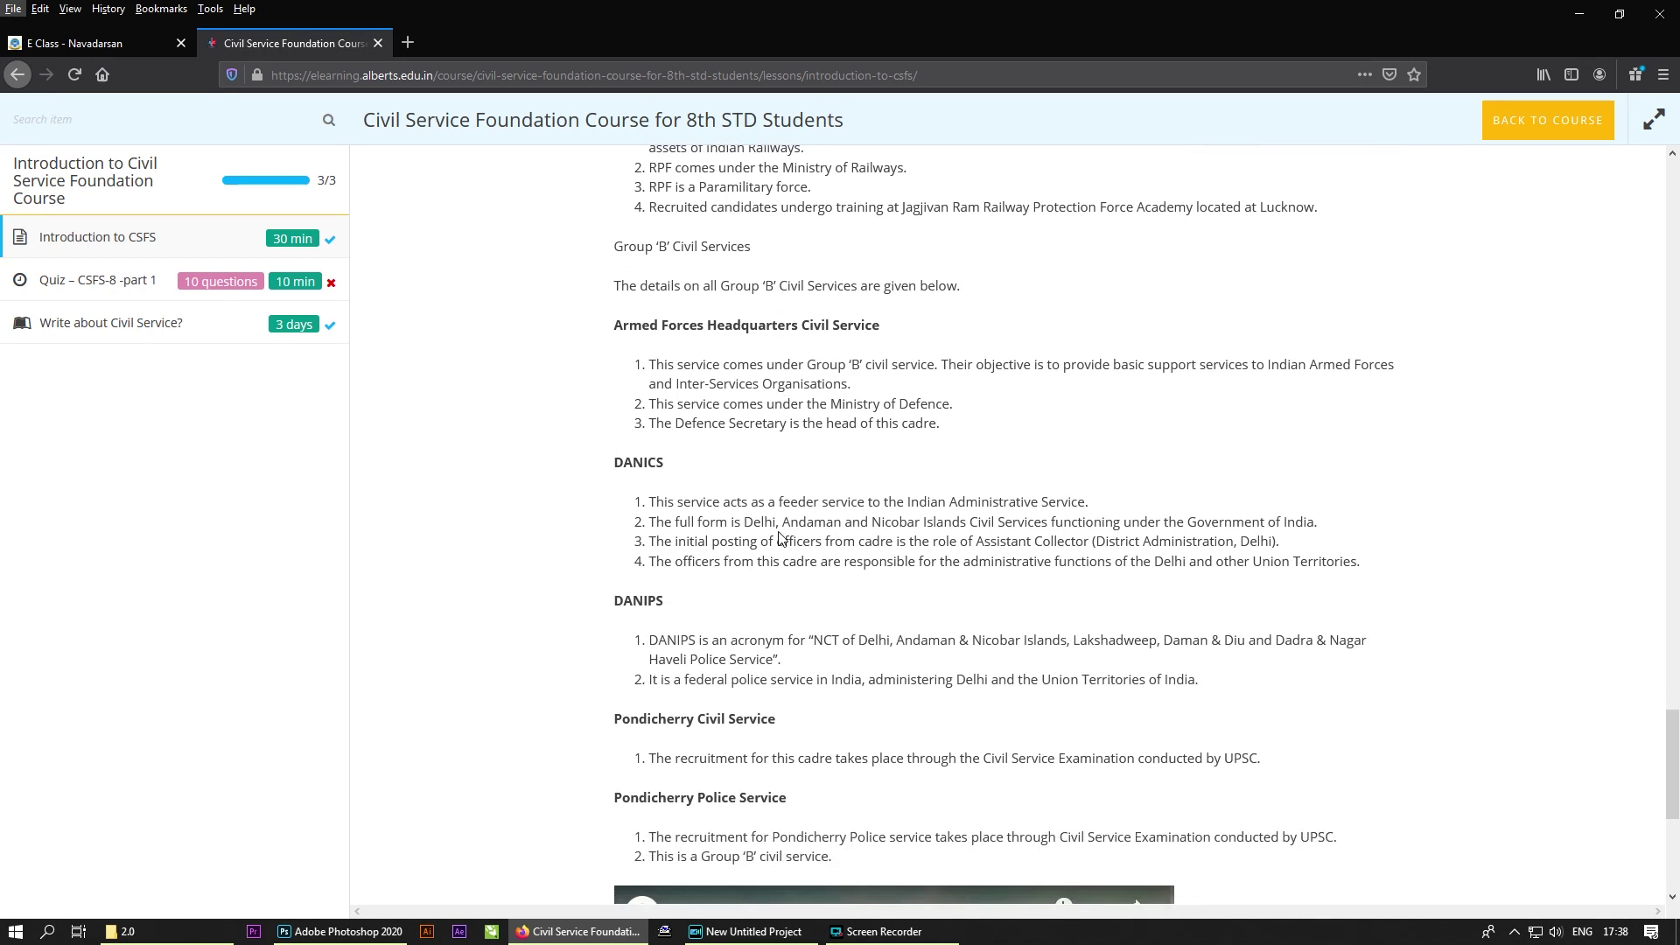
scroll(779, 532, "down", 2)
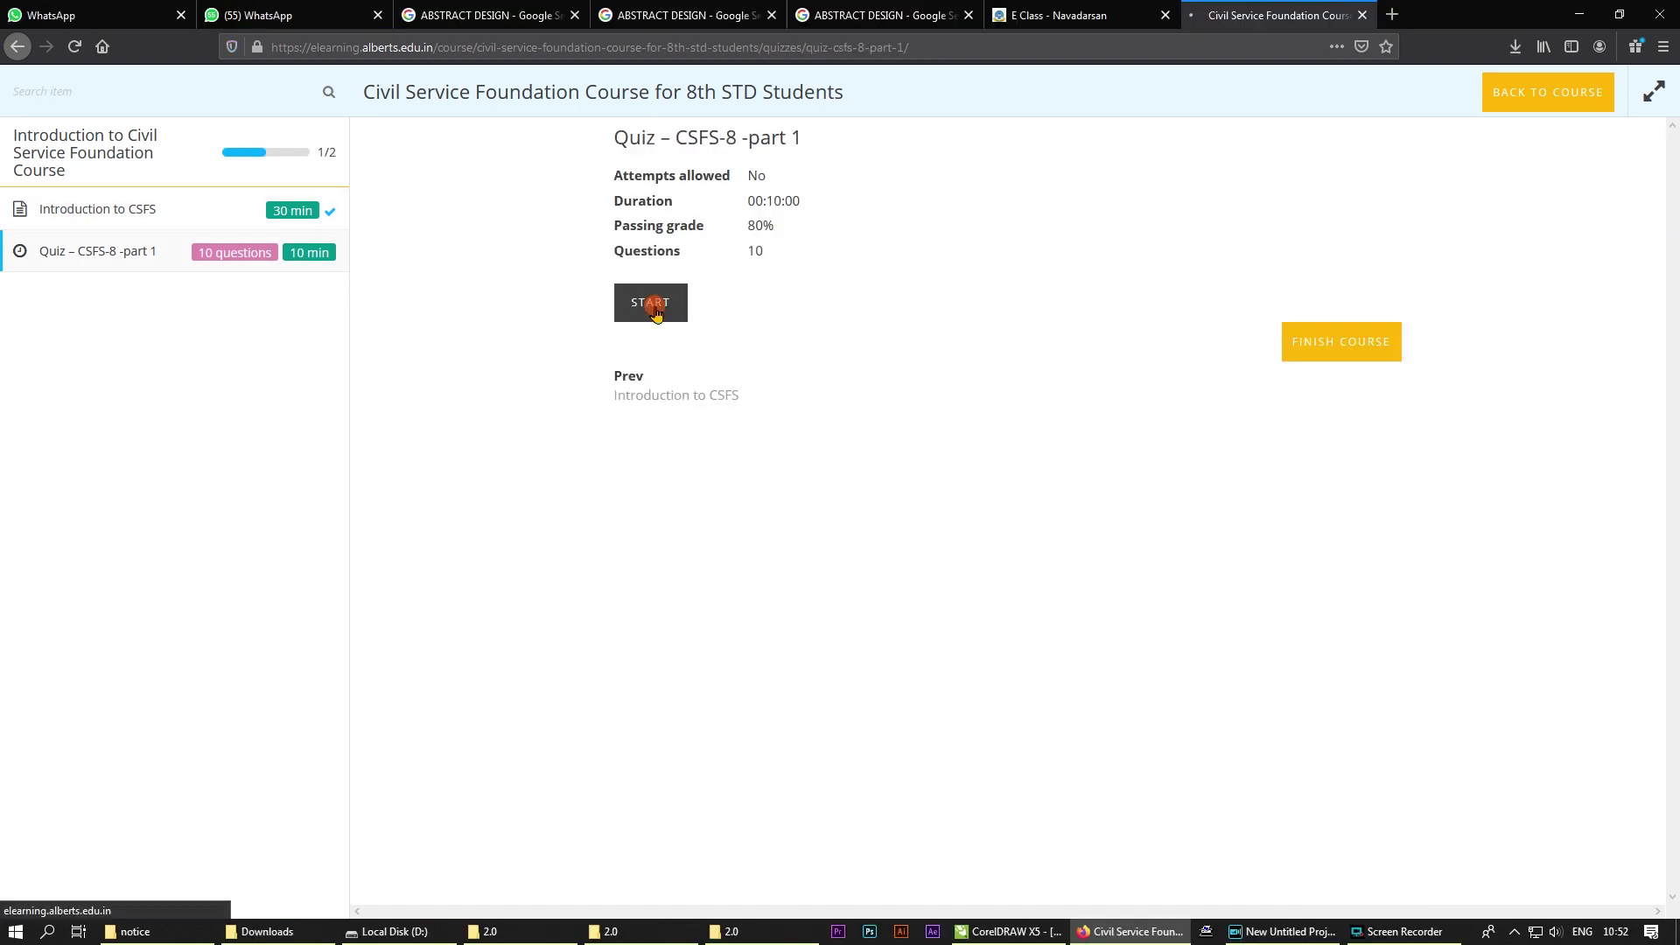
Start the CSFS-8 part 1 quiz and answer the first two questions with Maharashtra and Bharat Heavy Electricals Limited (BHEL)
left_click(656, 313)
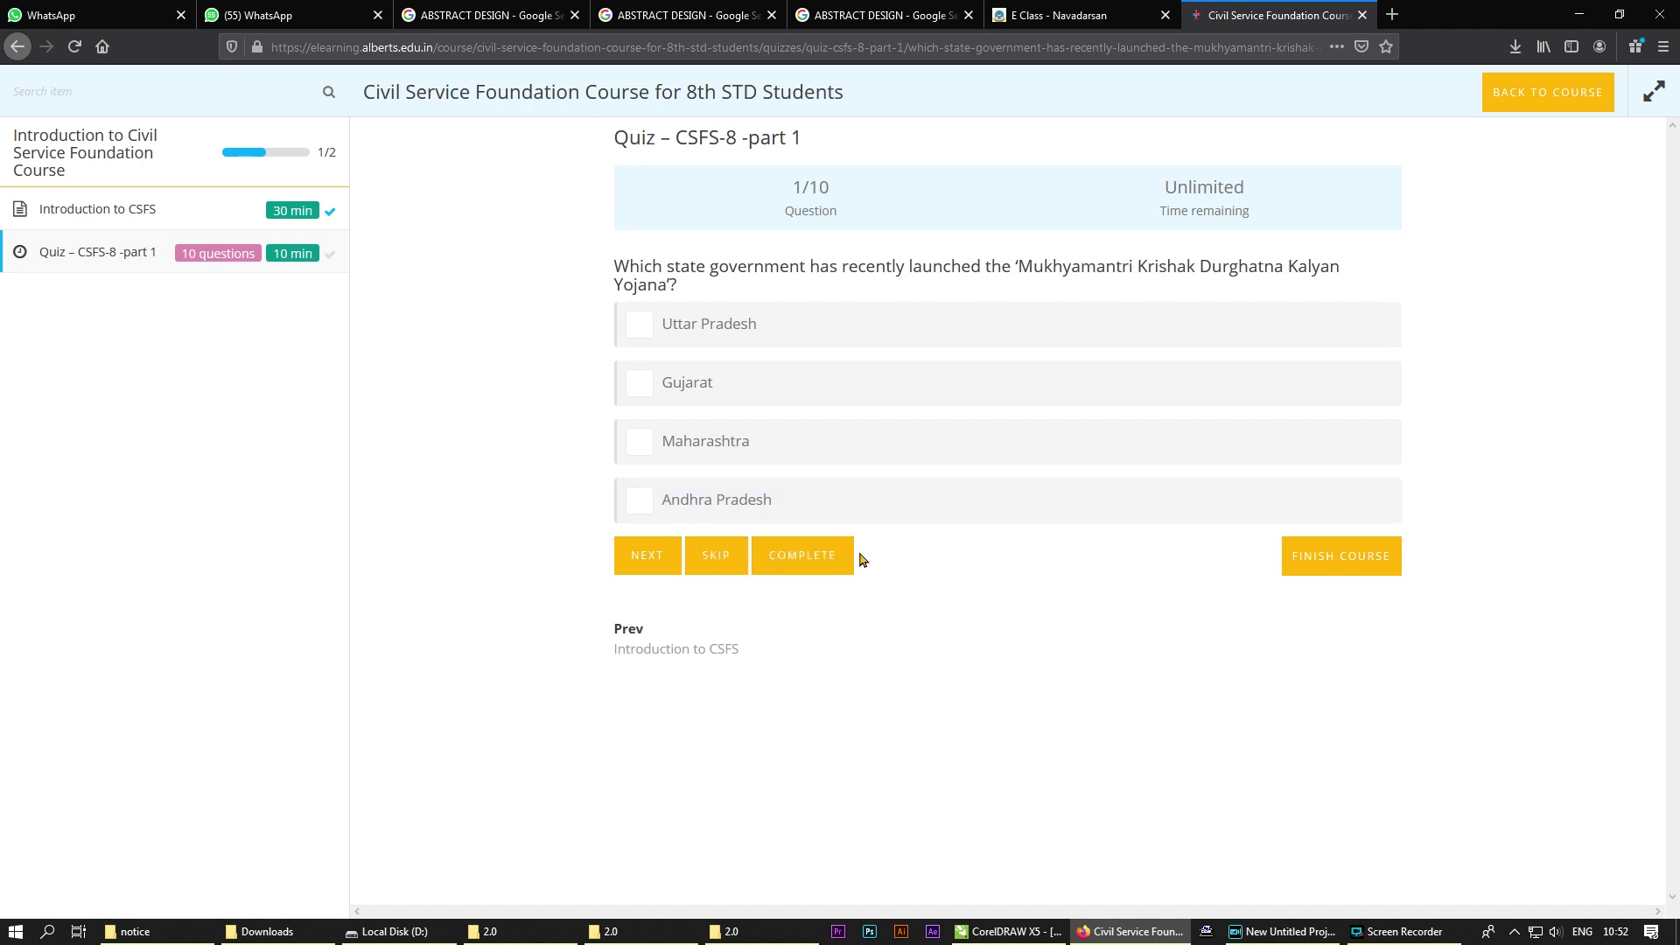
left_click(641, 440)
left_click(713, 555)
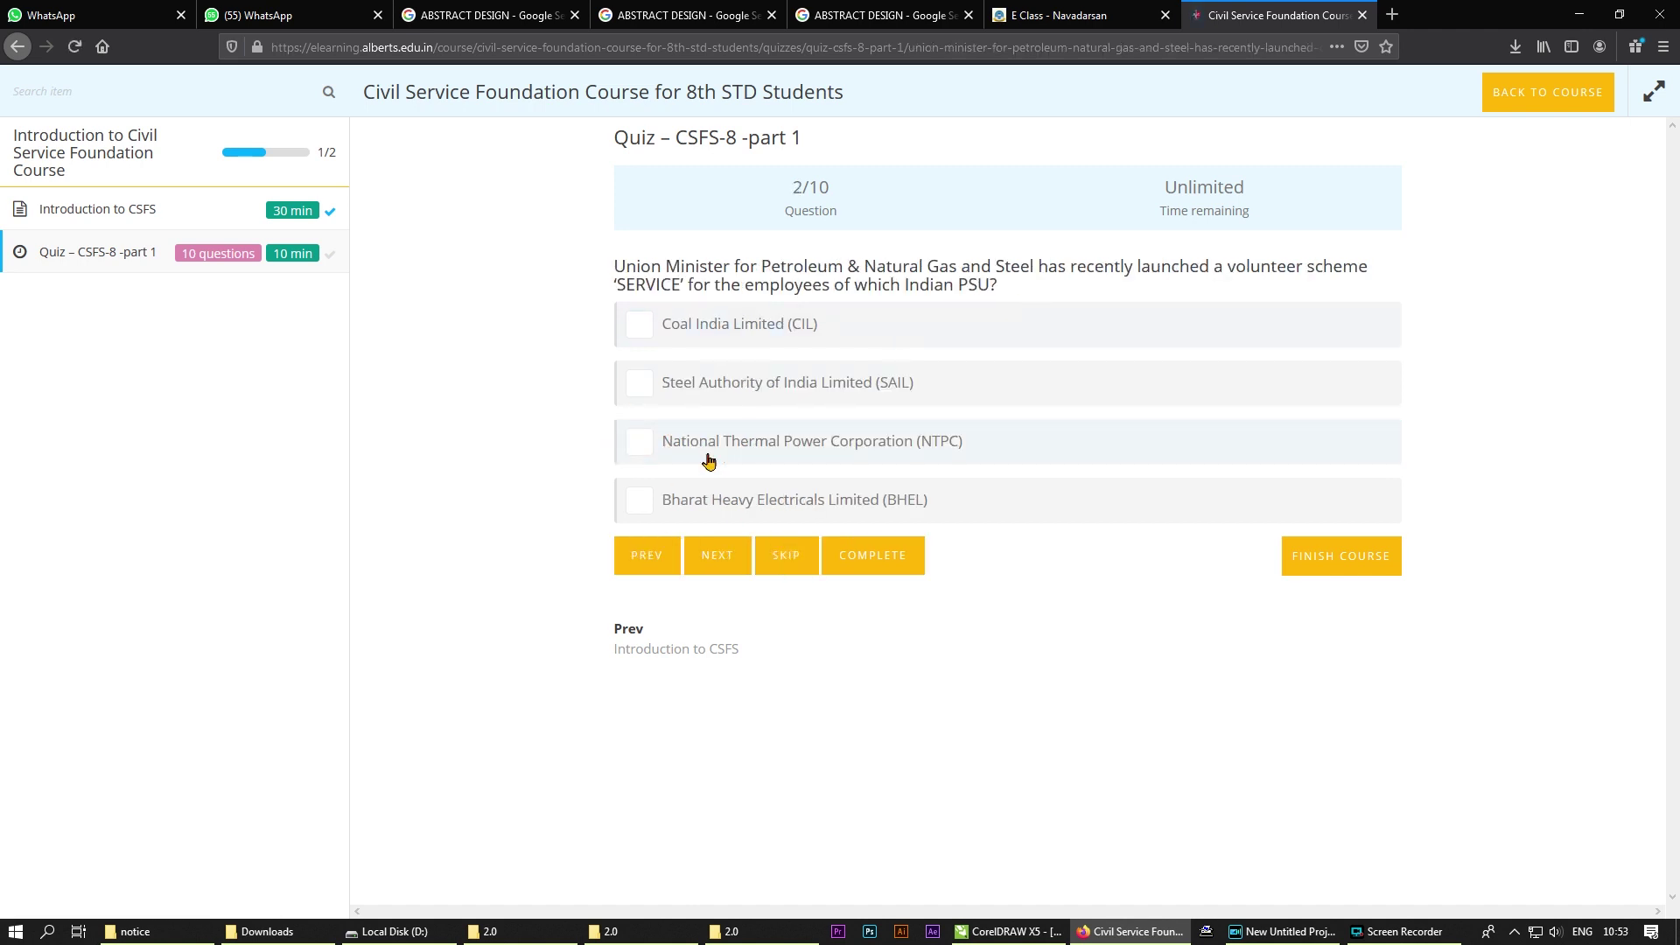
left_click(645, 500)
left_click(725, 560)
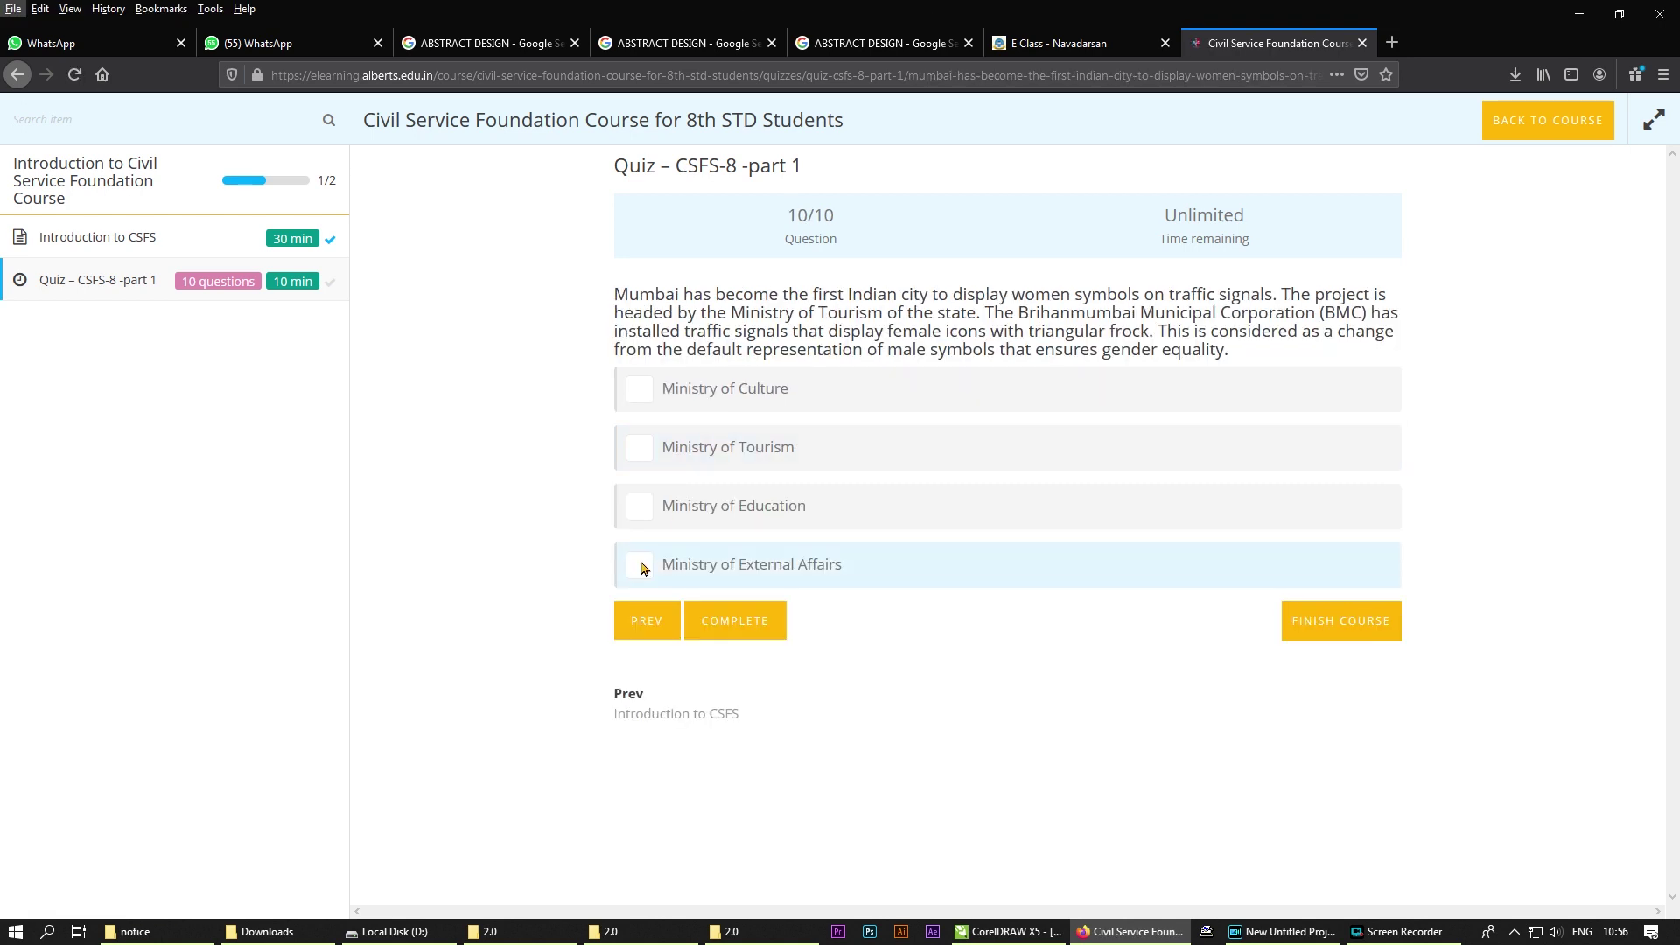
Answer the tenth quiz question with Ministry of External Affairs and complete the quiz
left_click(640, 536)
left_click(734, 591)
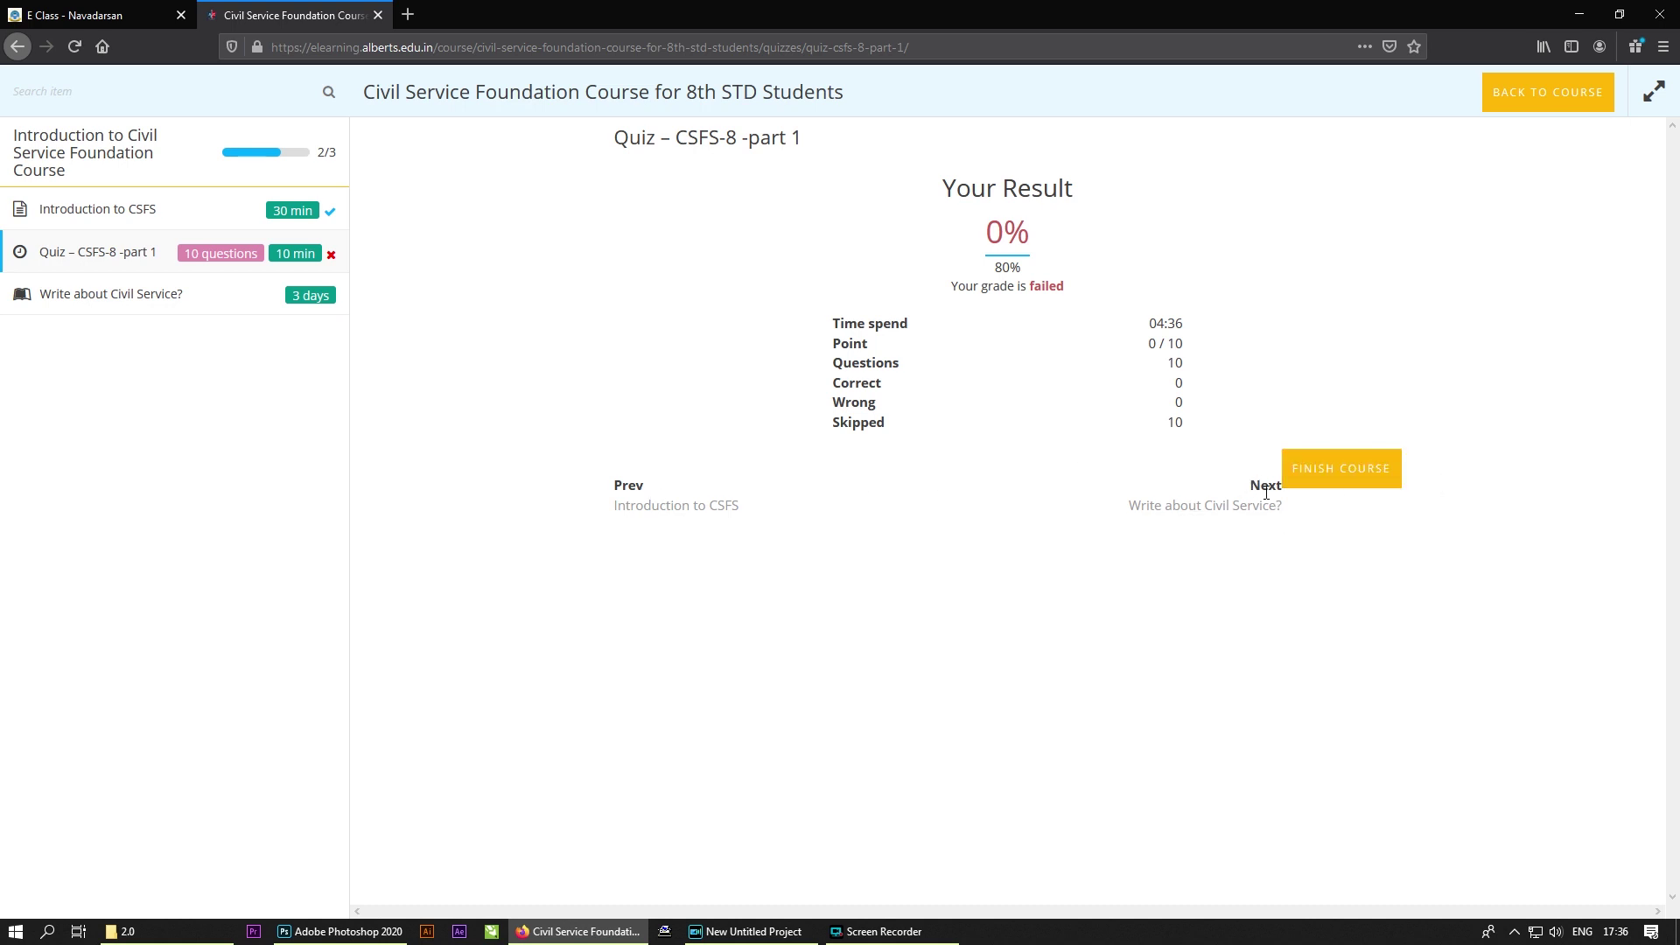
Start the "Write about Civil Service?" assignment and enter "Civil Service" as its answer
left_click(1175, 516)
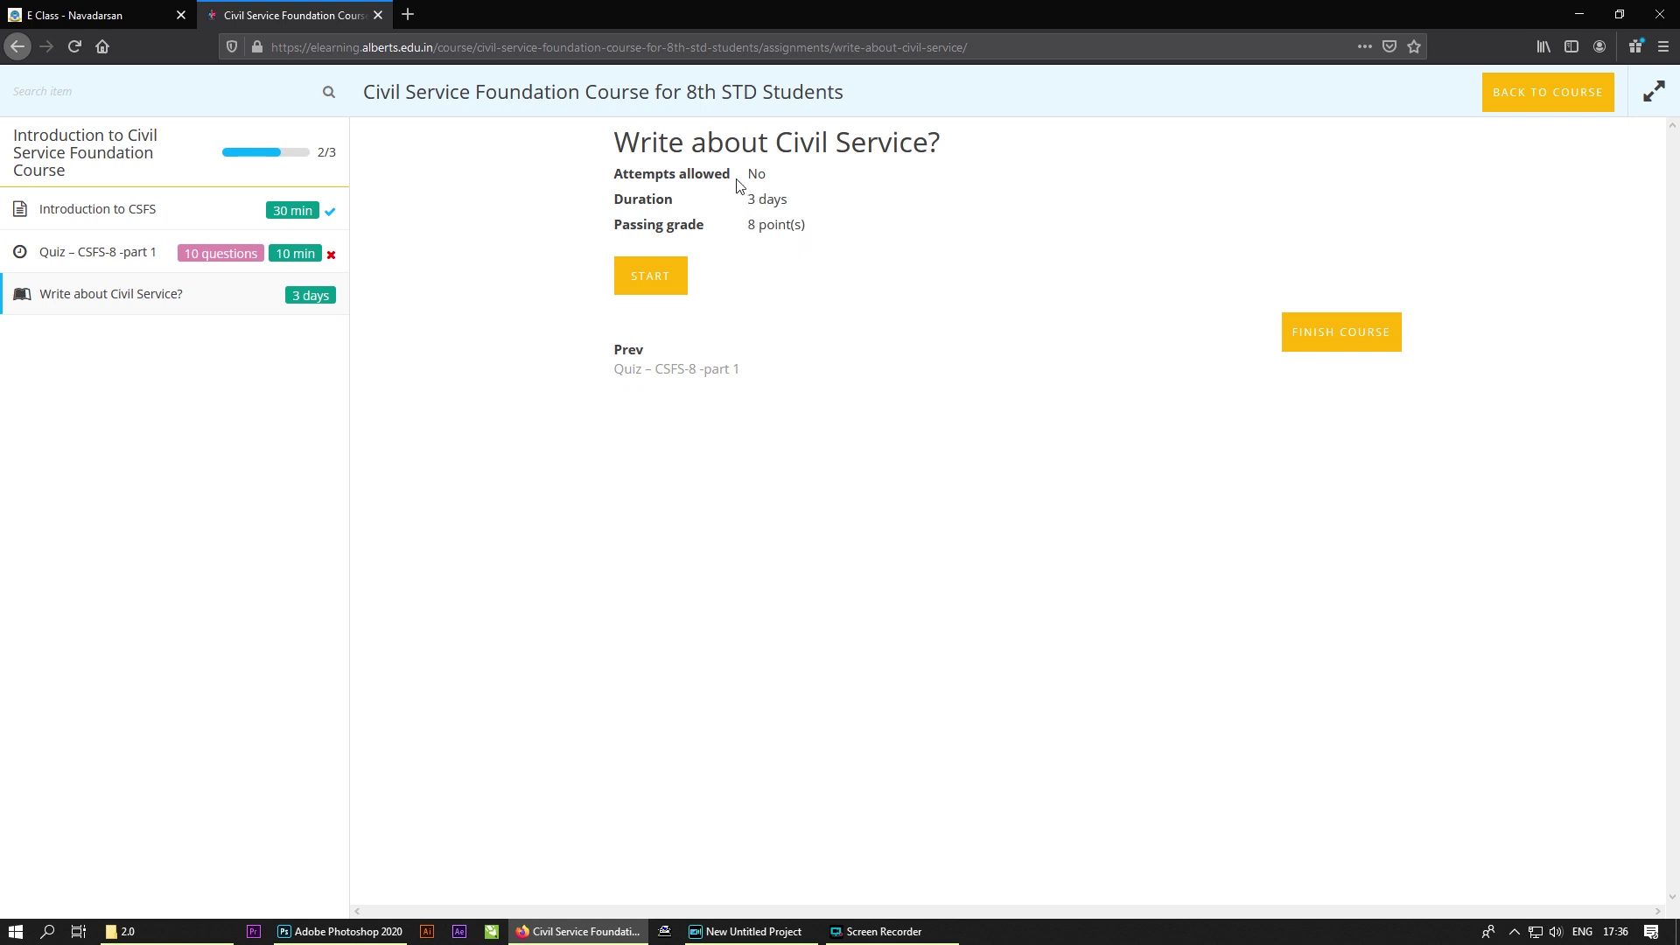
left_click(668, 289)
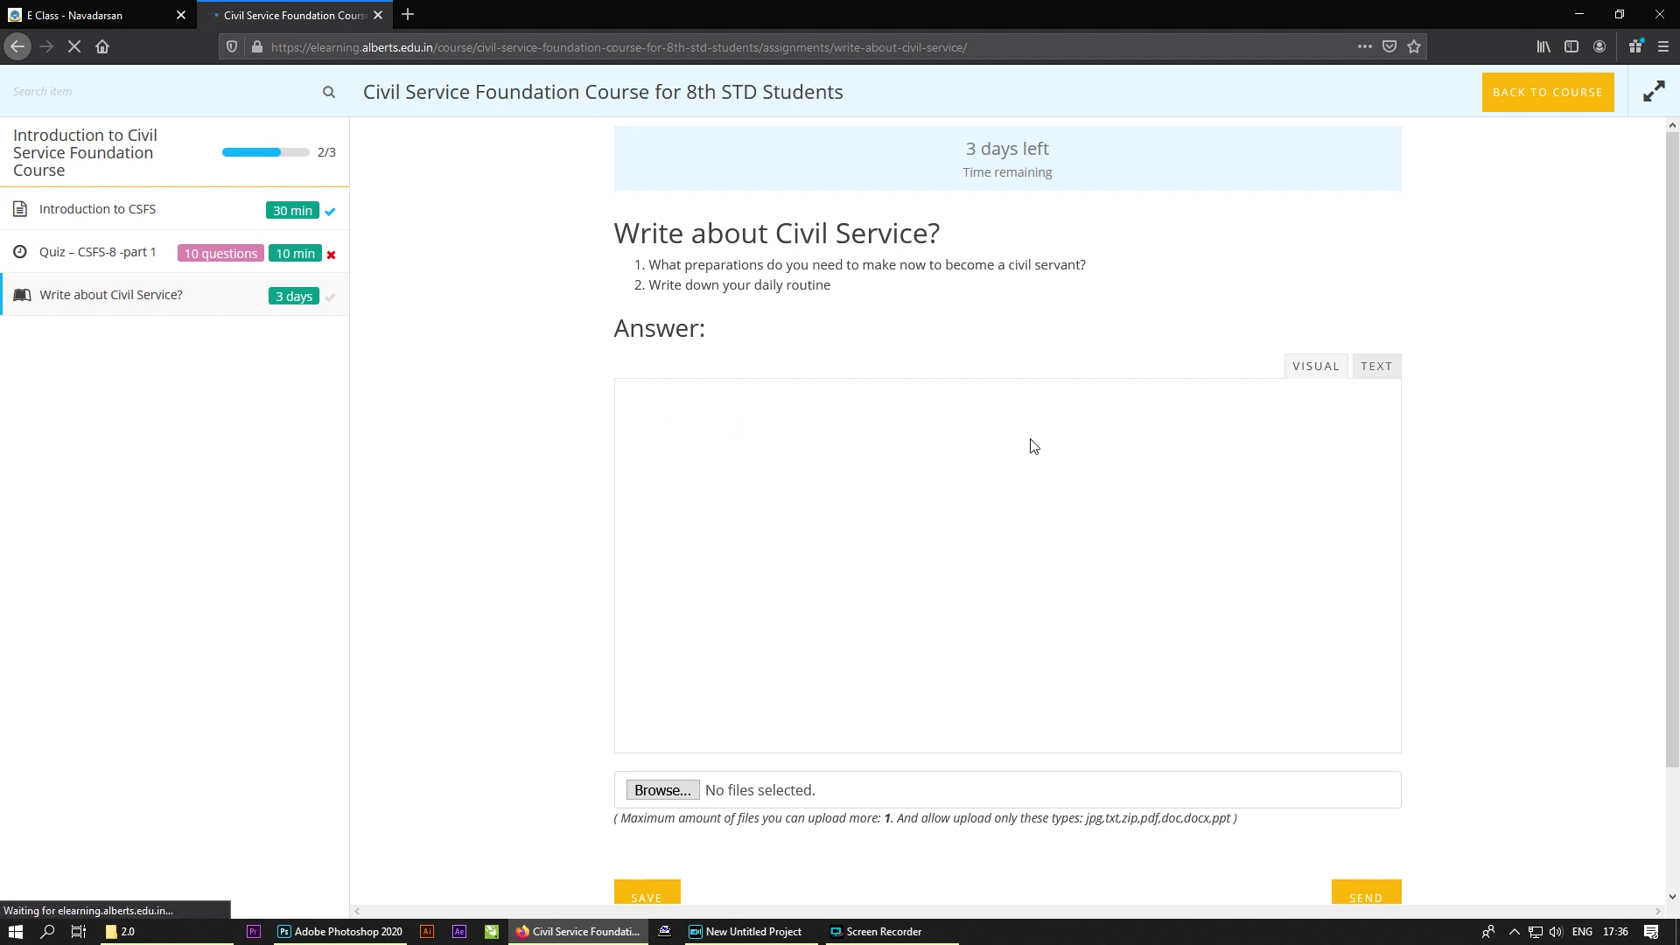
left_click(691, 426)
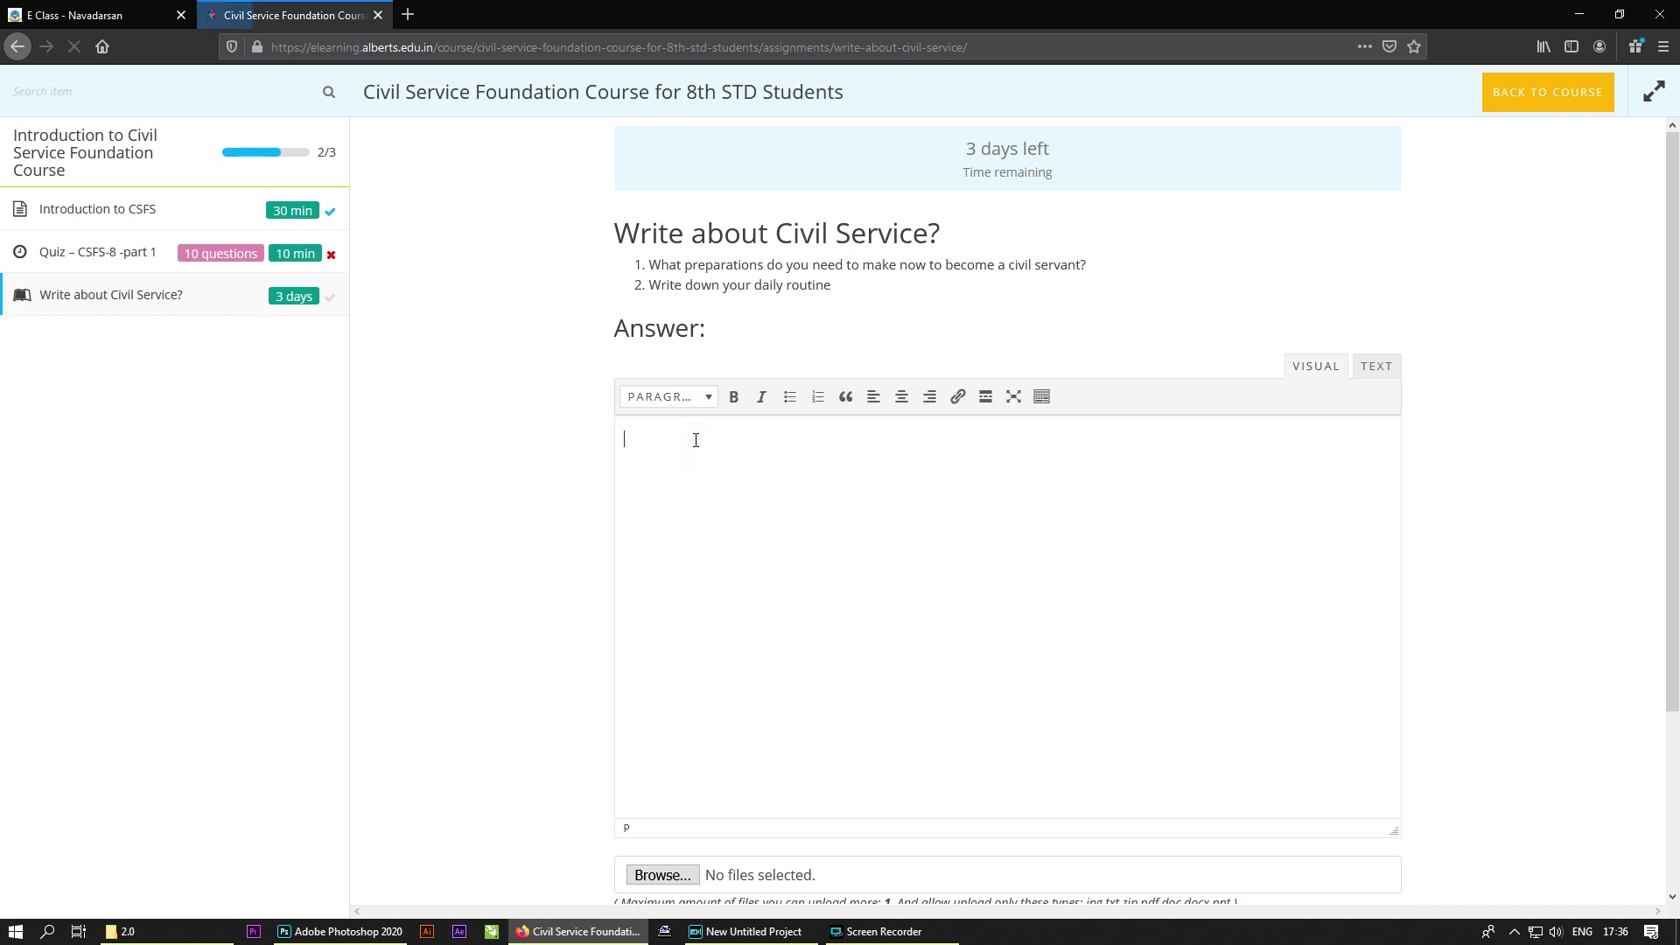
type("civi")
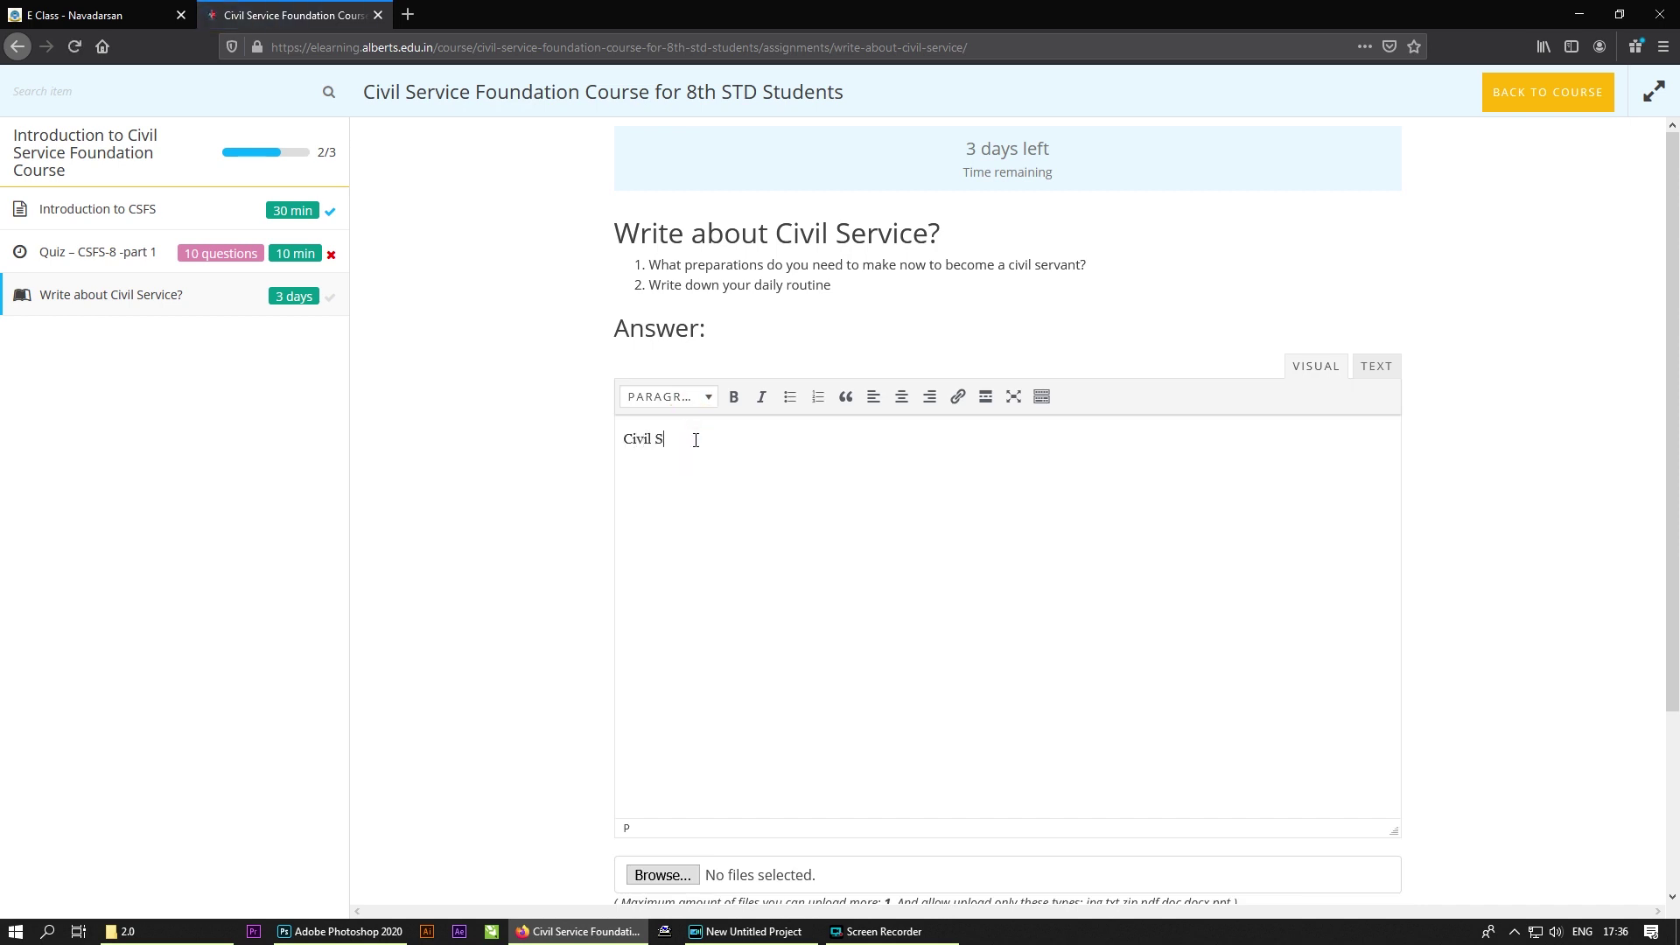
type("l Service")
Send the assignment answer to the instructor as the final answer
scroll(875, 490, "down", 3)
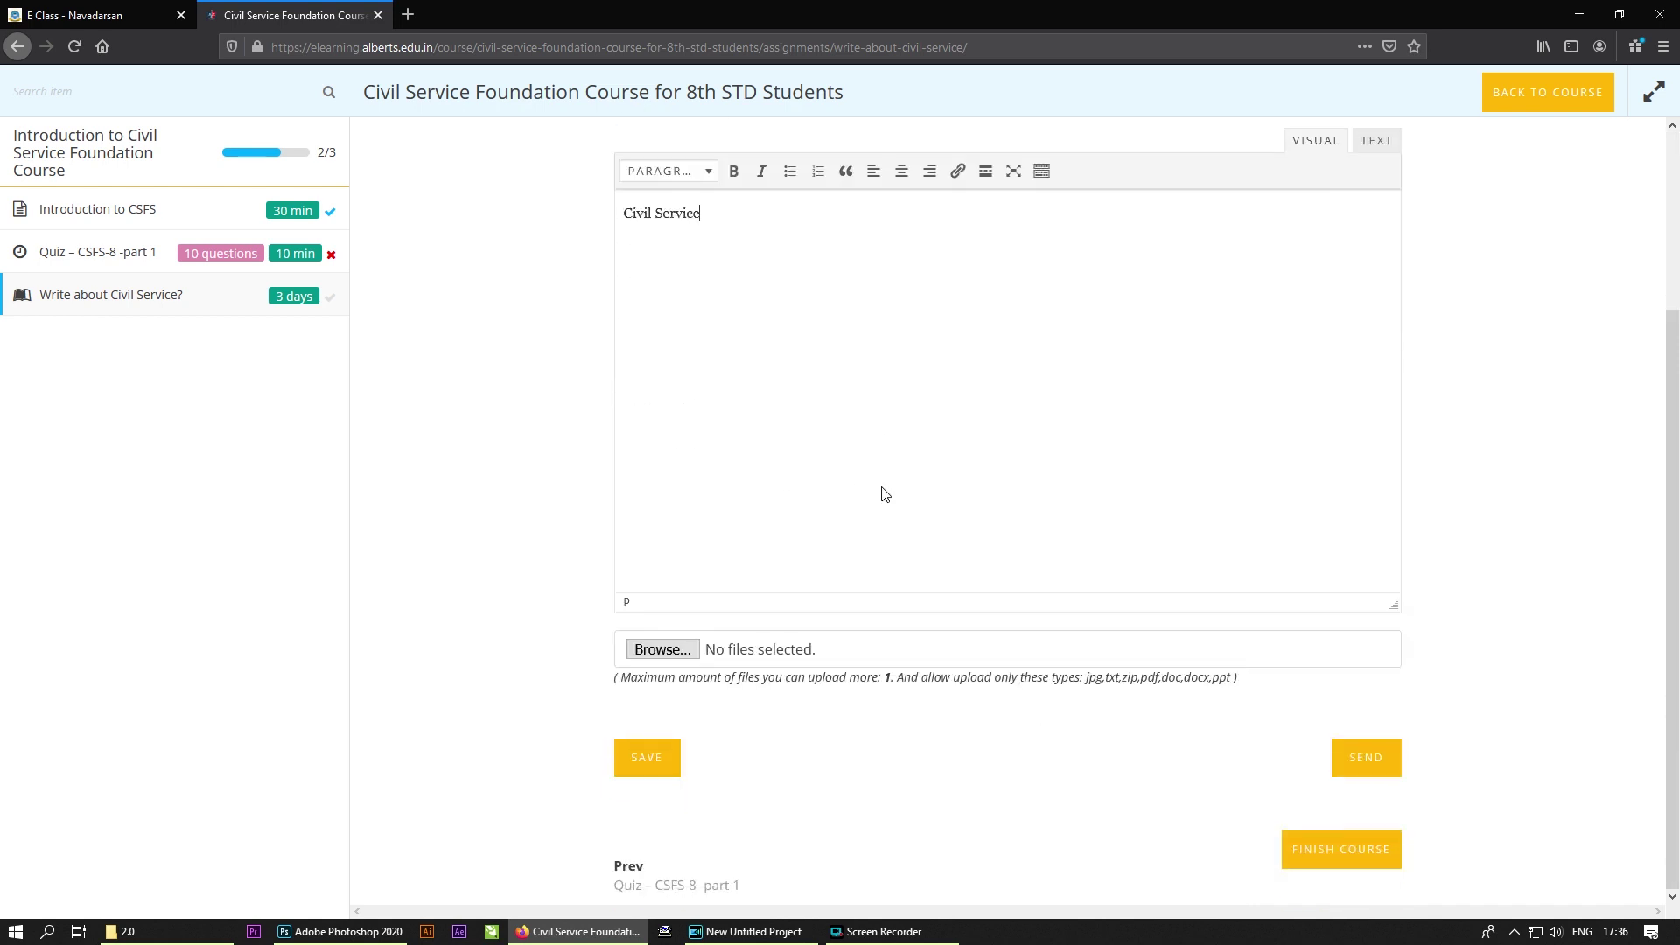
scroll(882, 492, "up", 2)
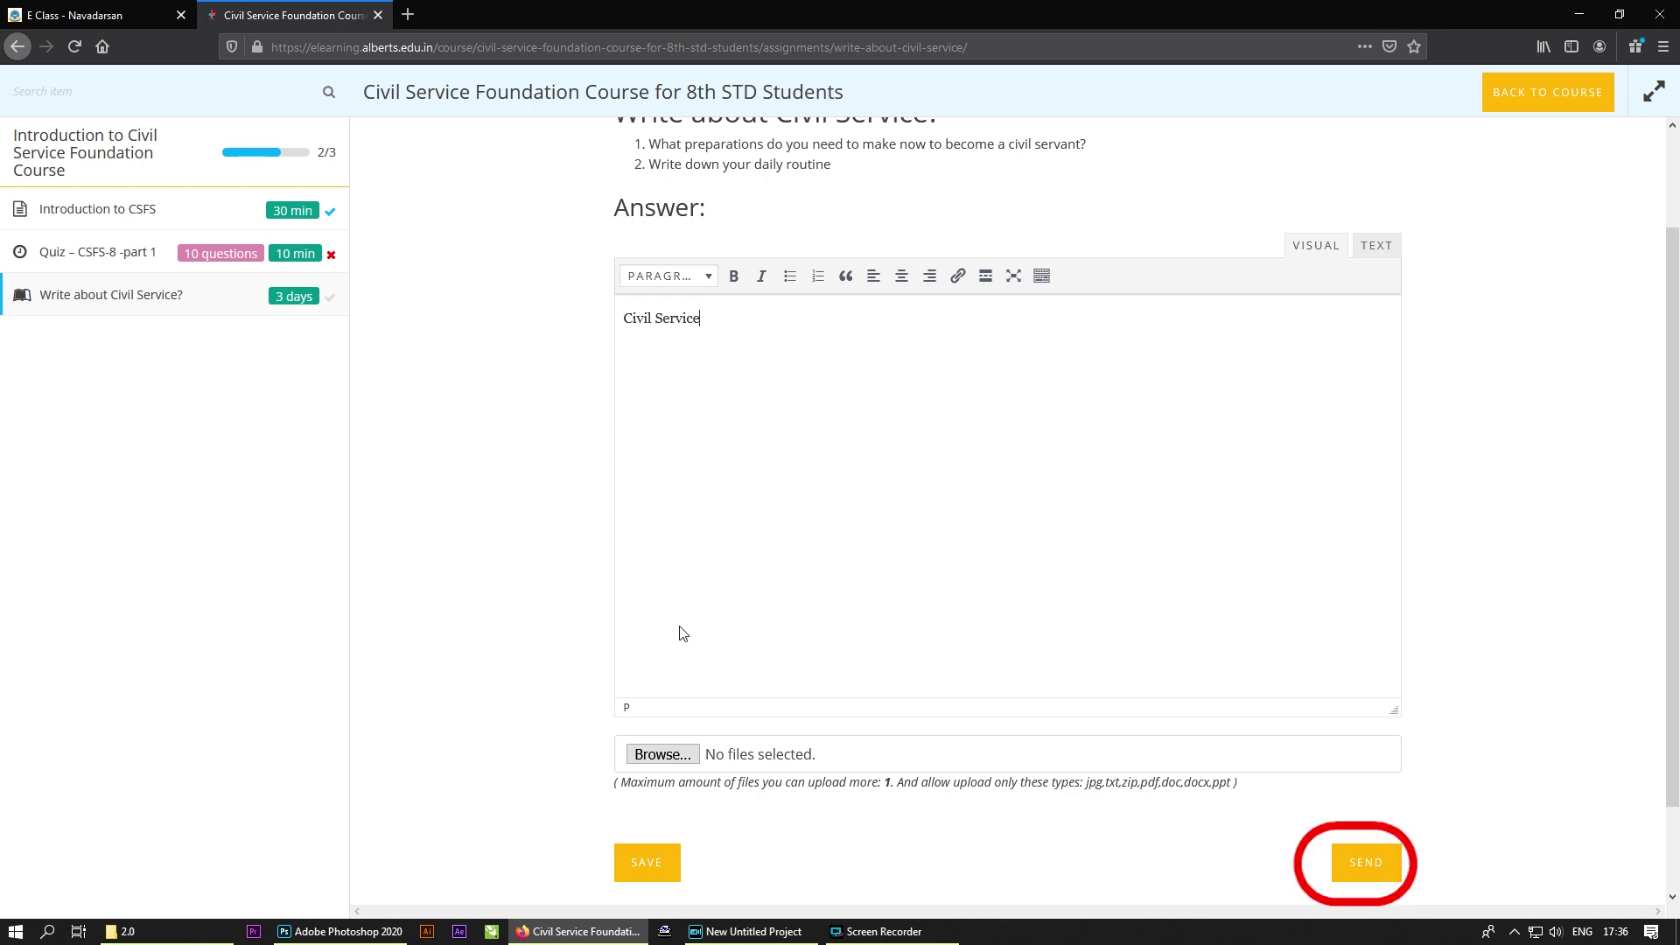
left_click(1366, 861)
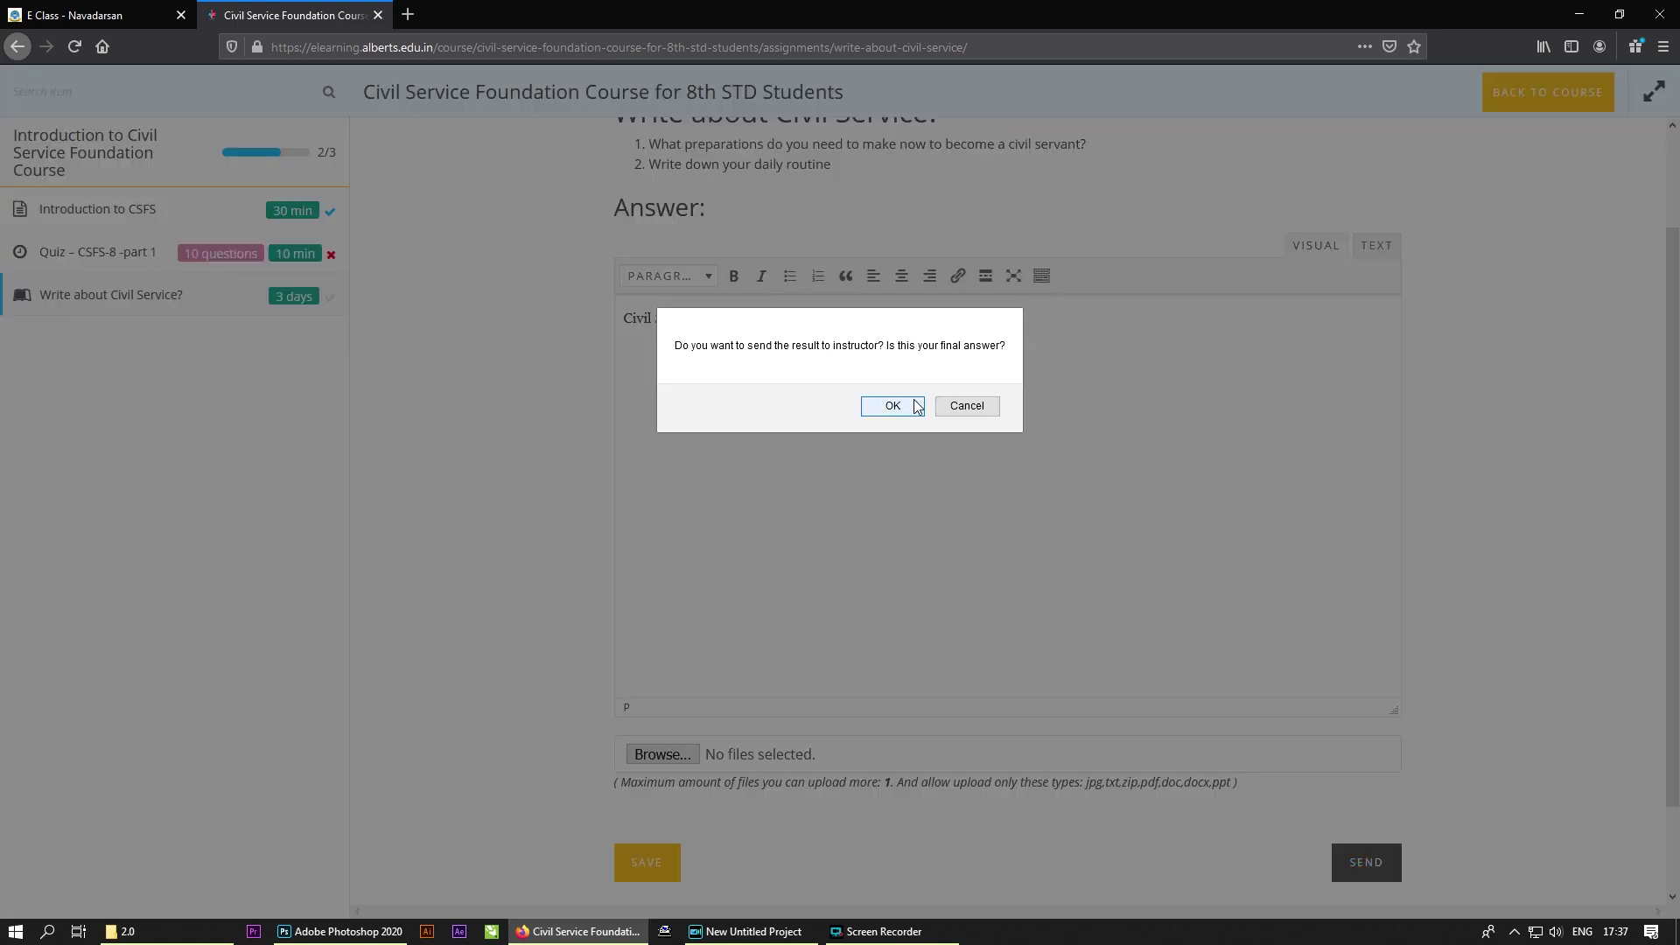
left_click(915, 408)
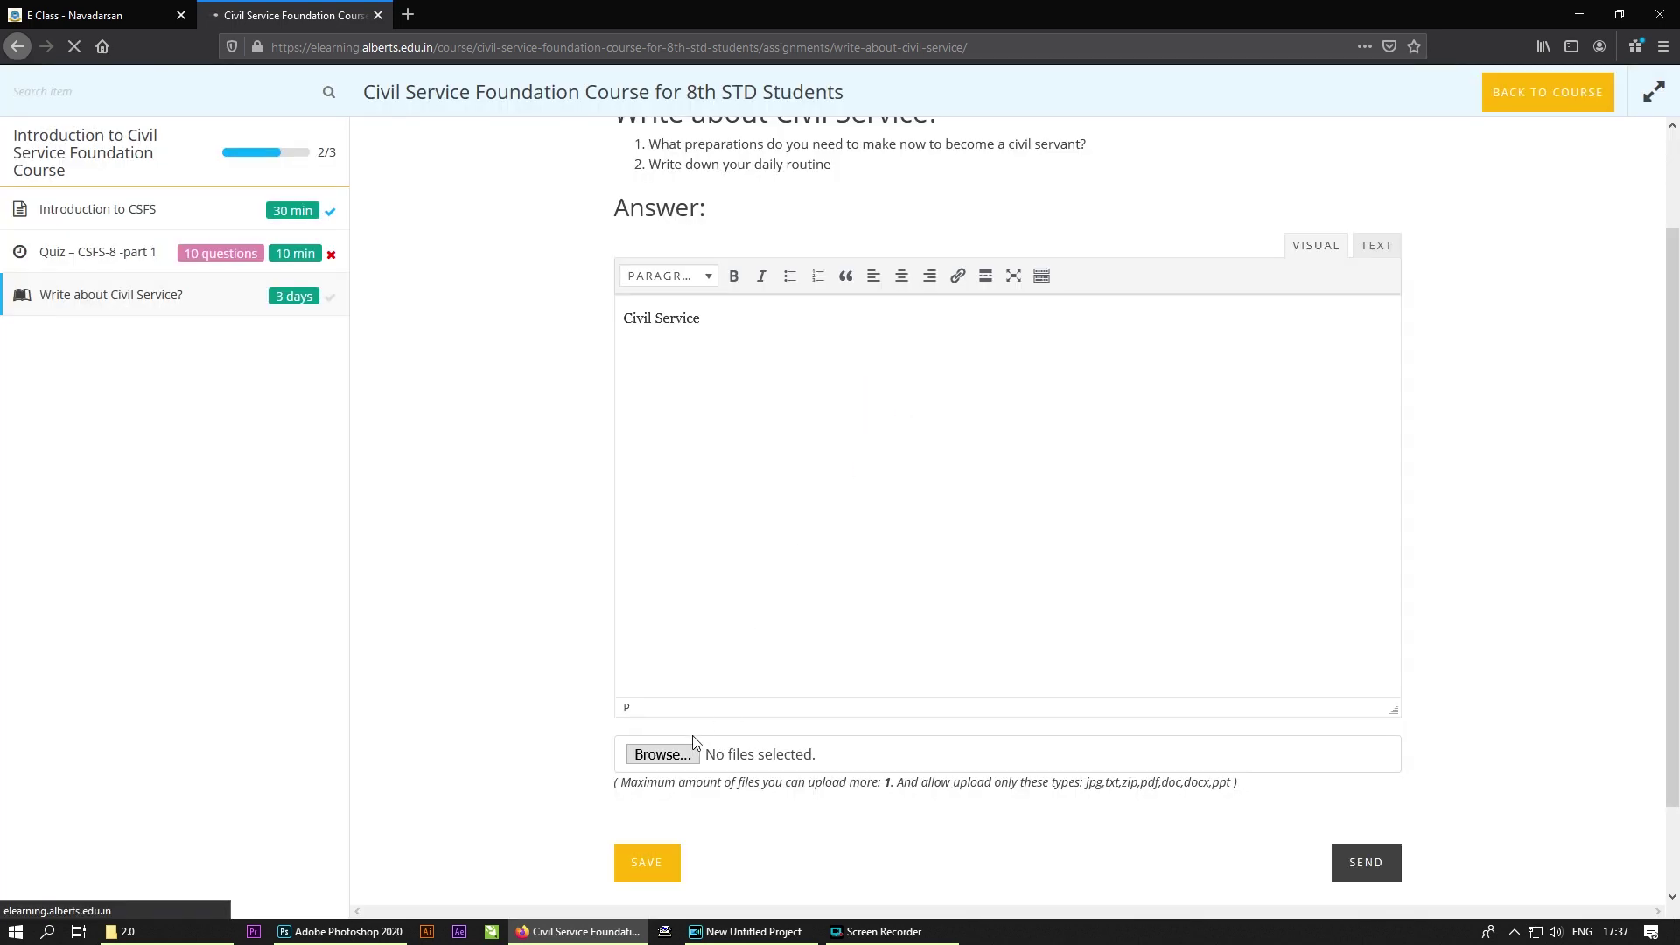
left_click(662, 864)
left_click(921, 404)
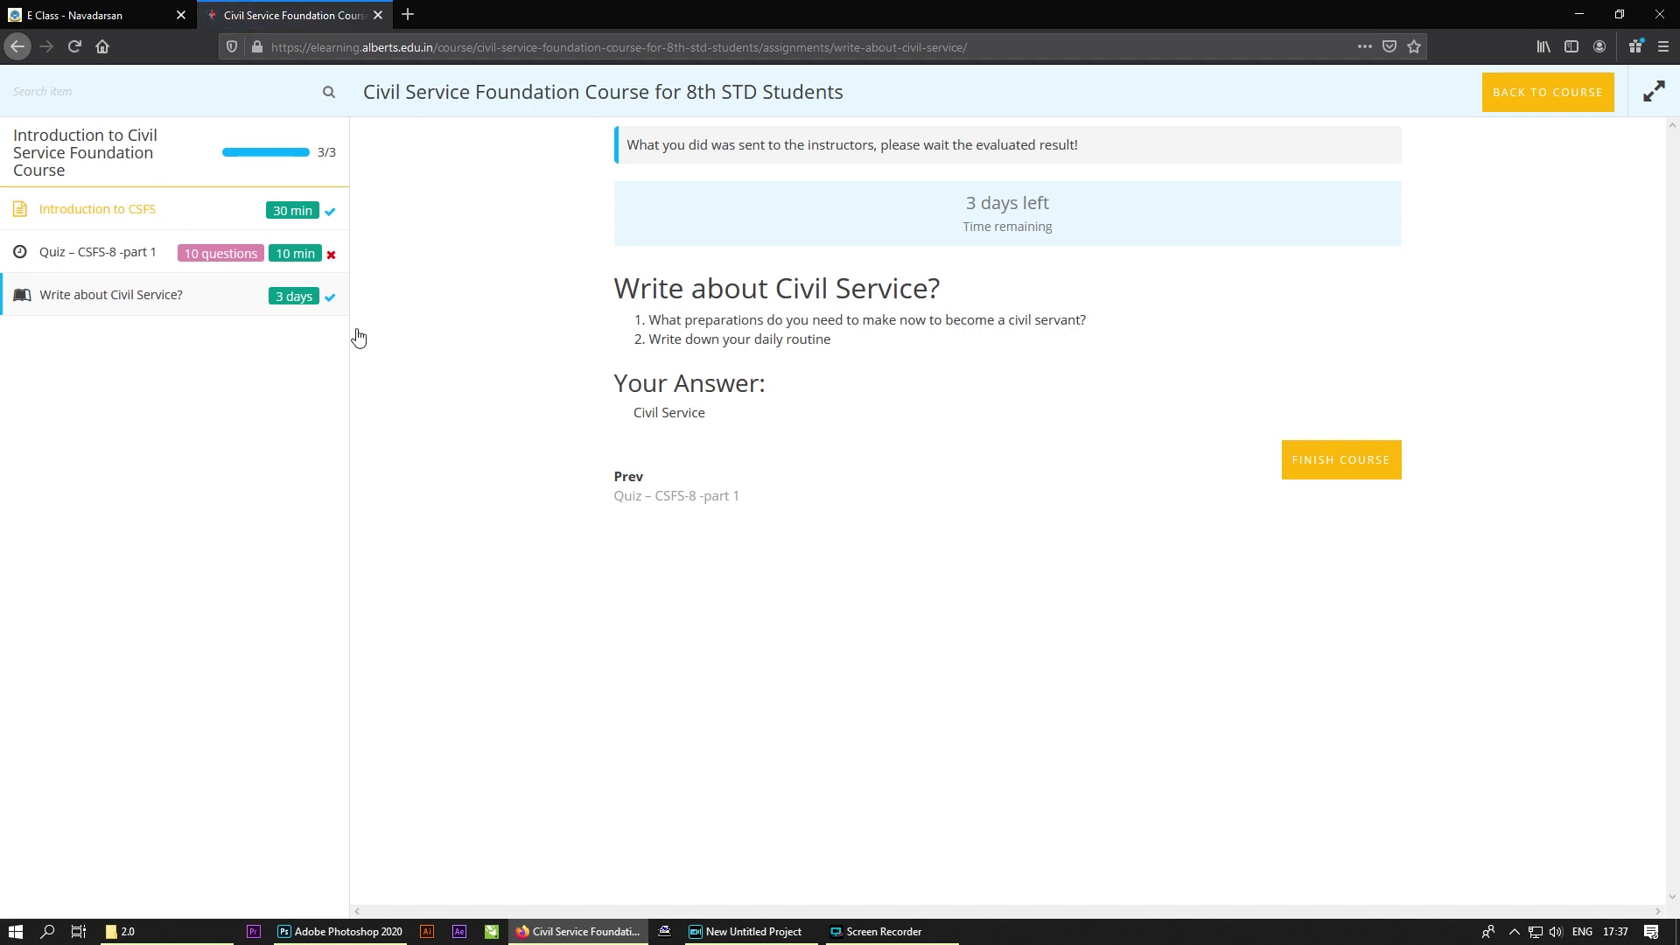
Review the submitted "Write about Civil Service?" assignment and the course page's progress and curriculum
left_click(143, 306)
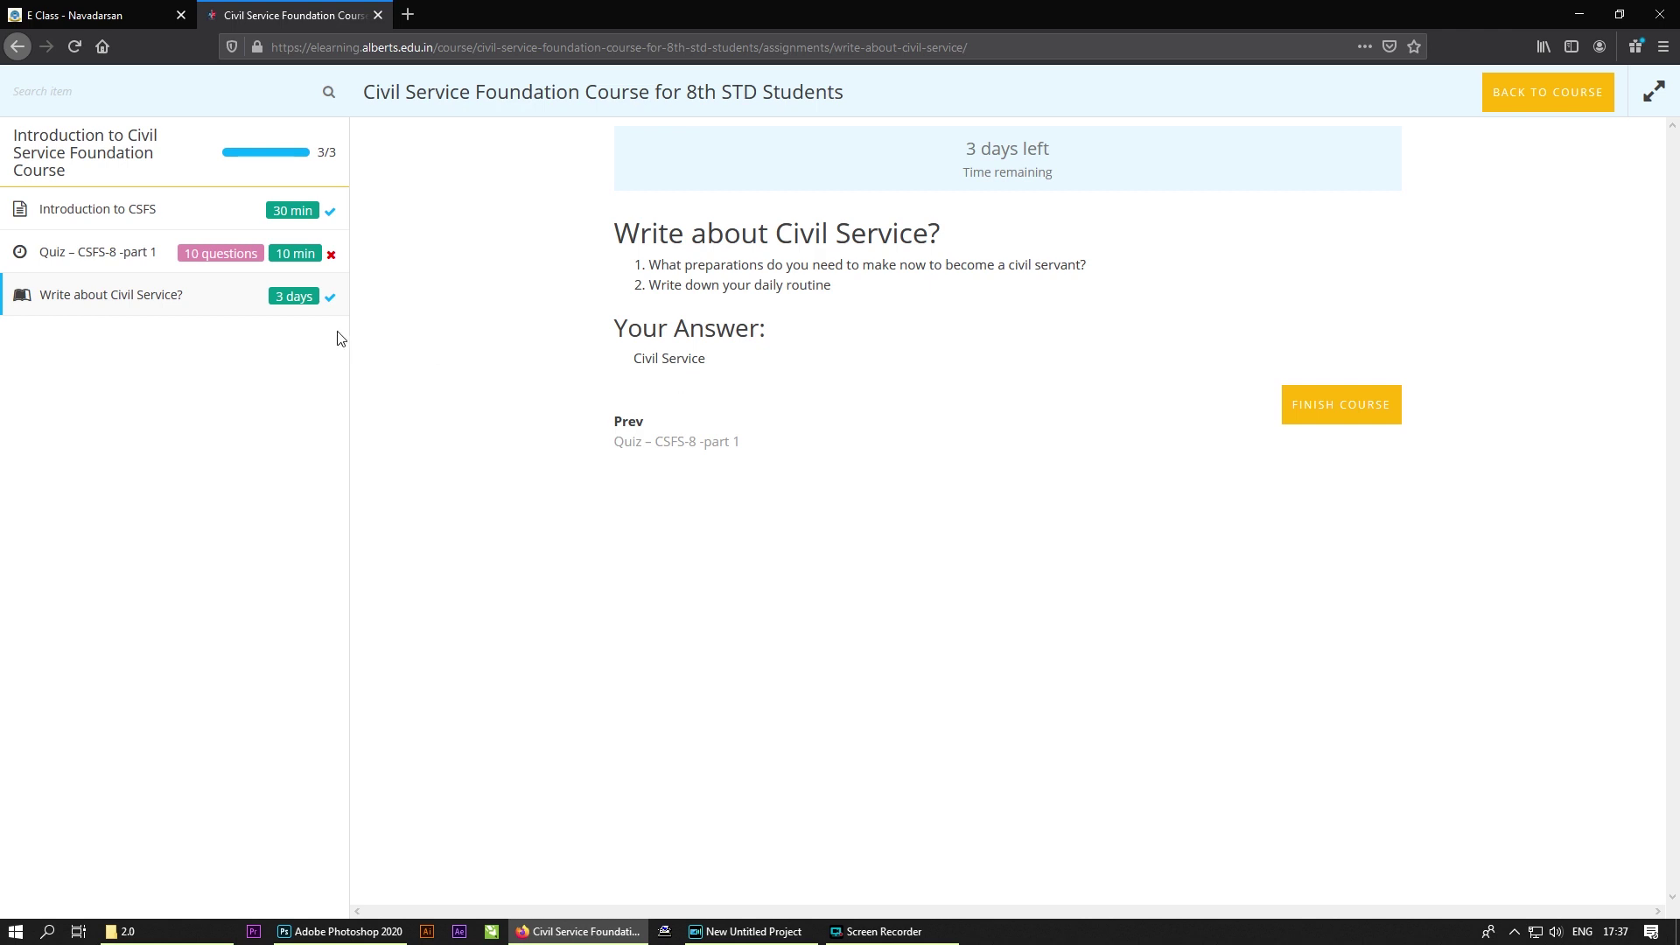
left_click(147, 301)
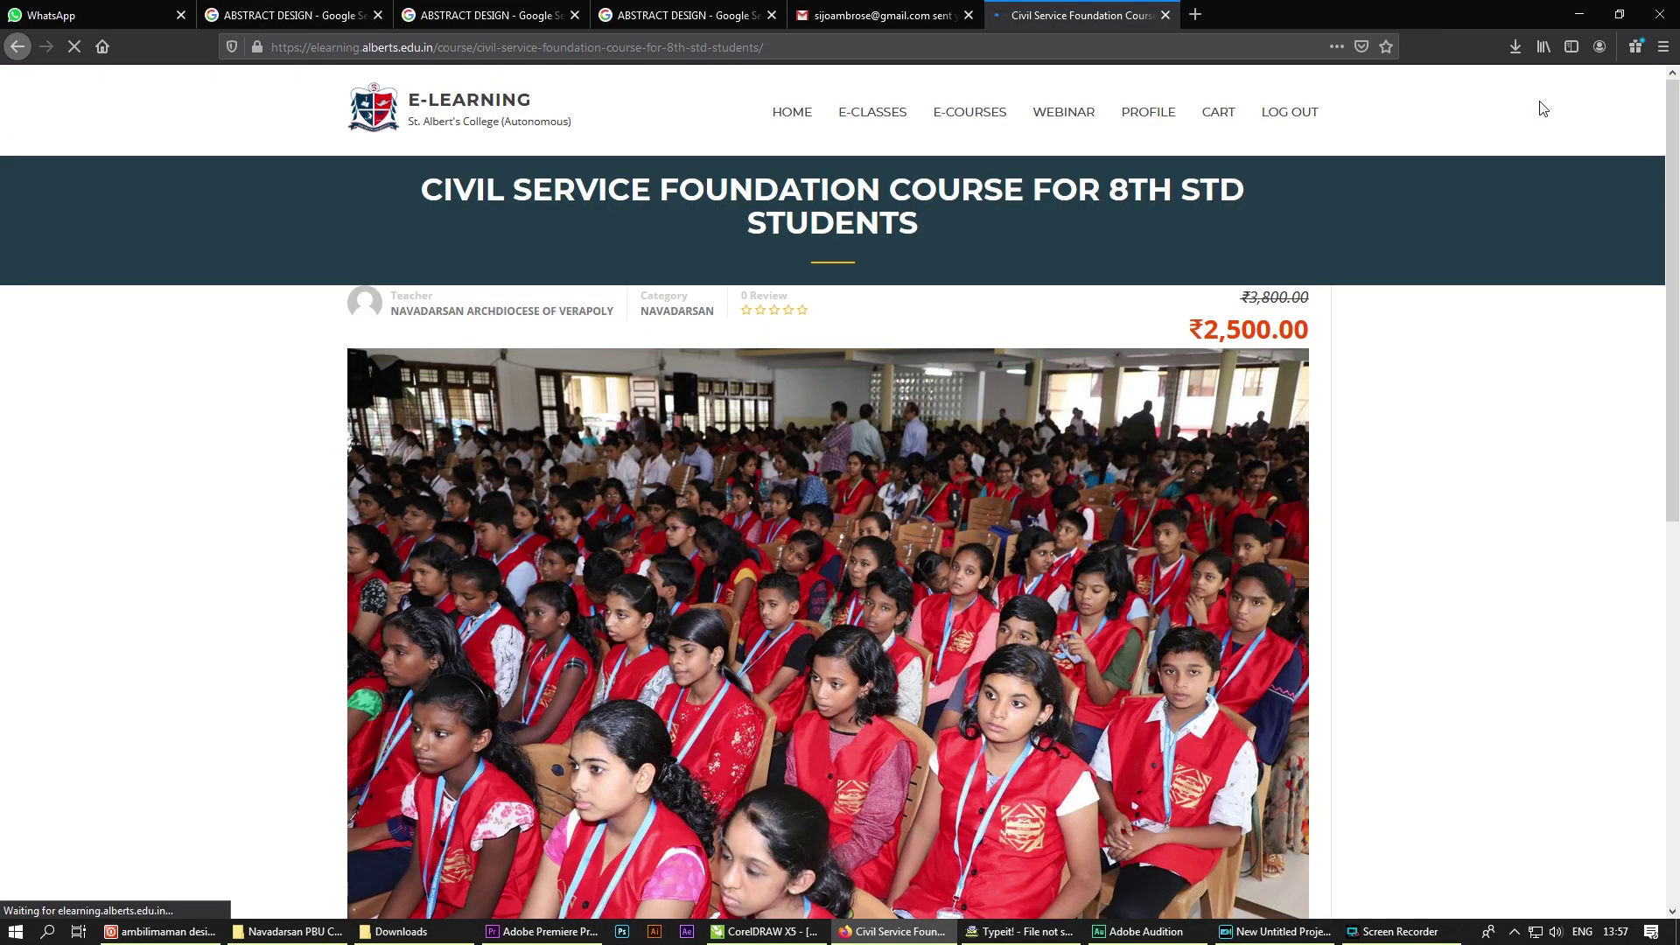
scroll(826, 506, "down", 6)
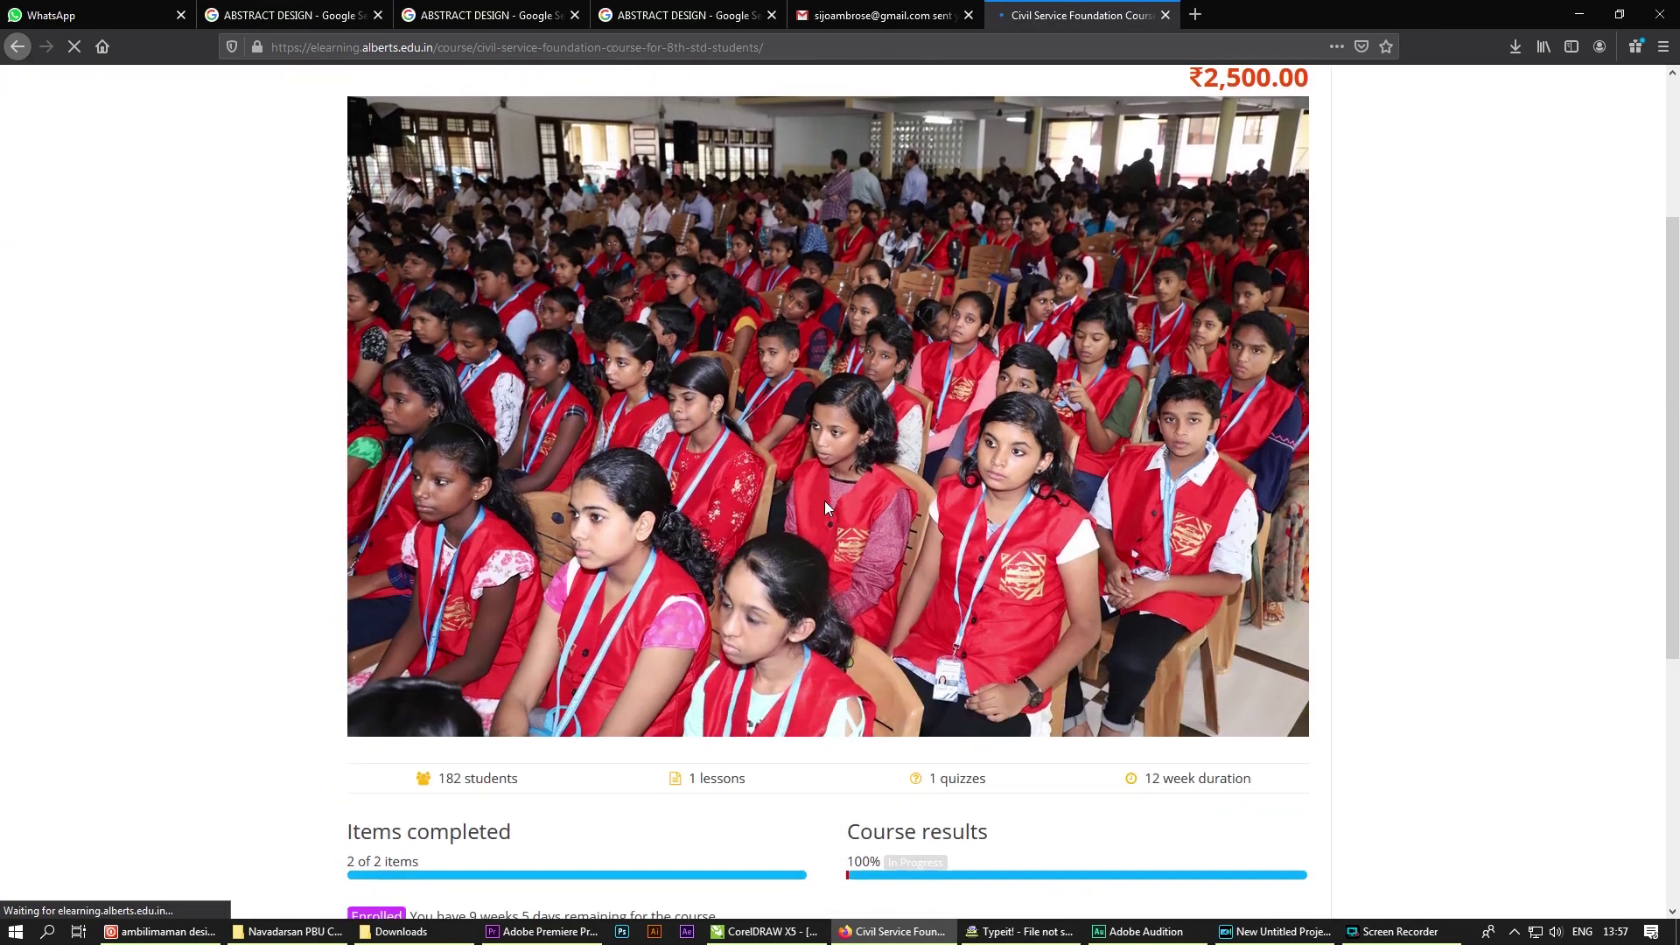
scroll(825, 507, "down", 1)
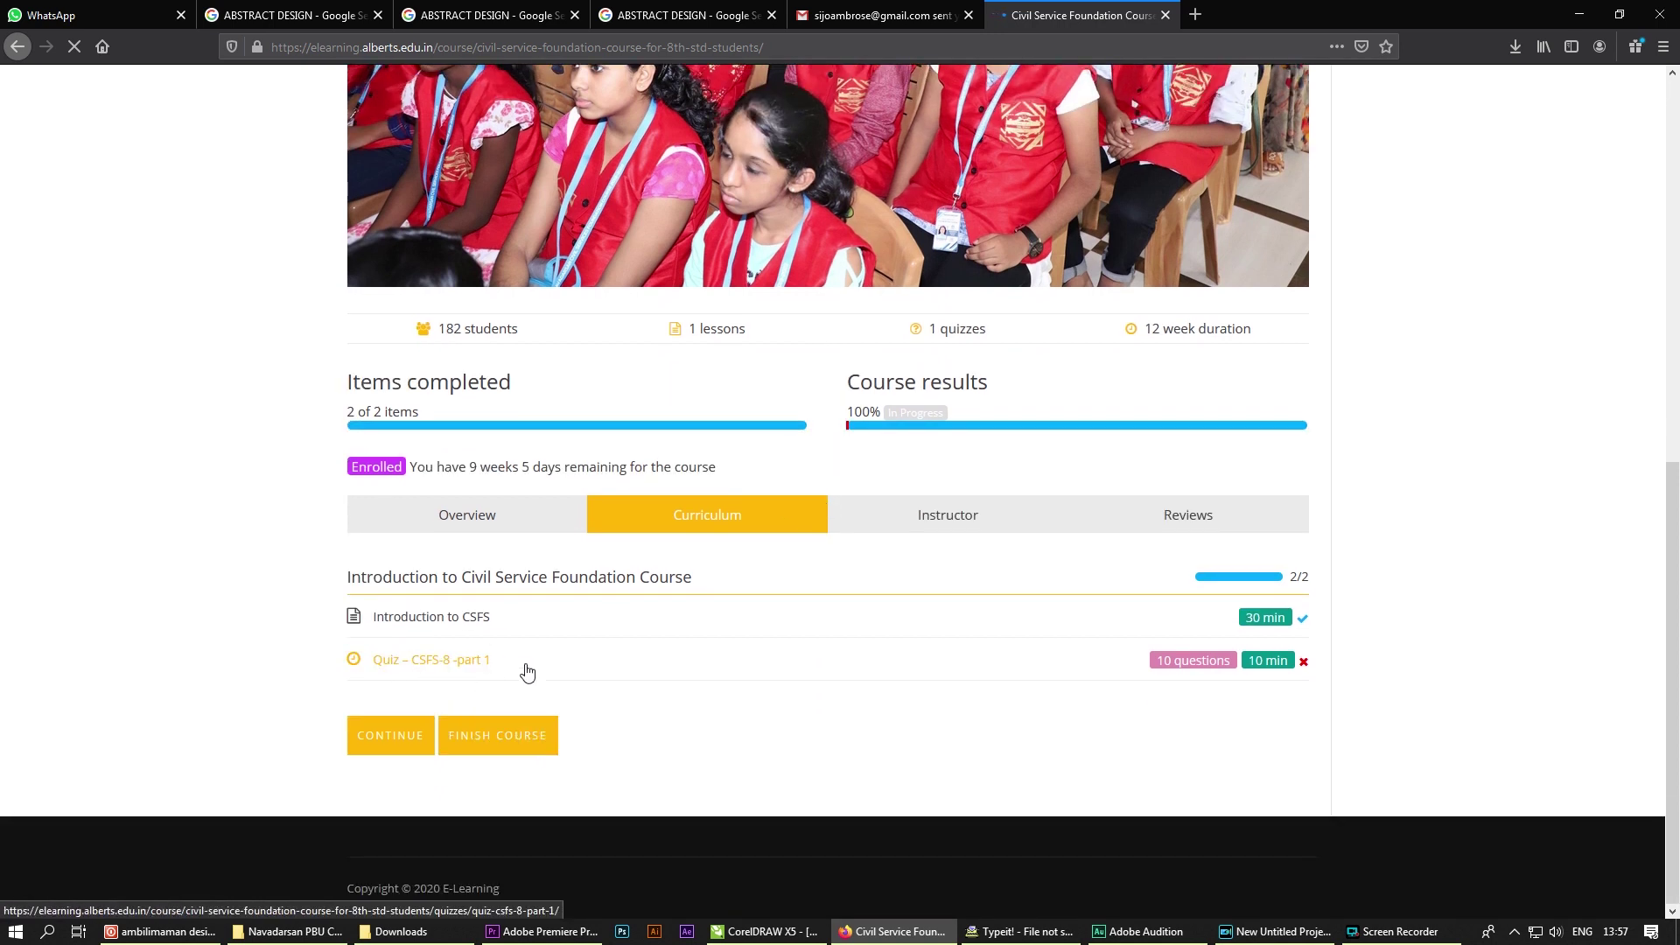
scroll(527, 671, "up", 3)
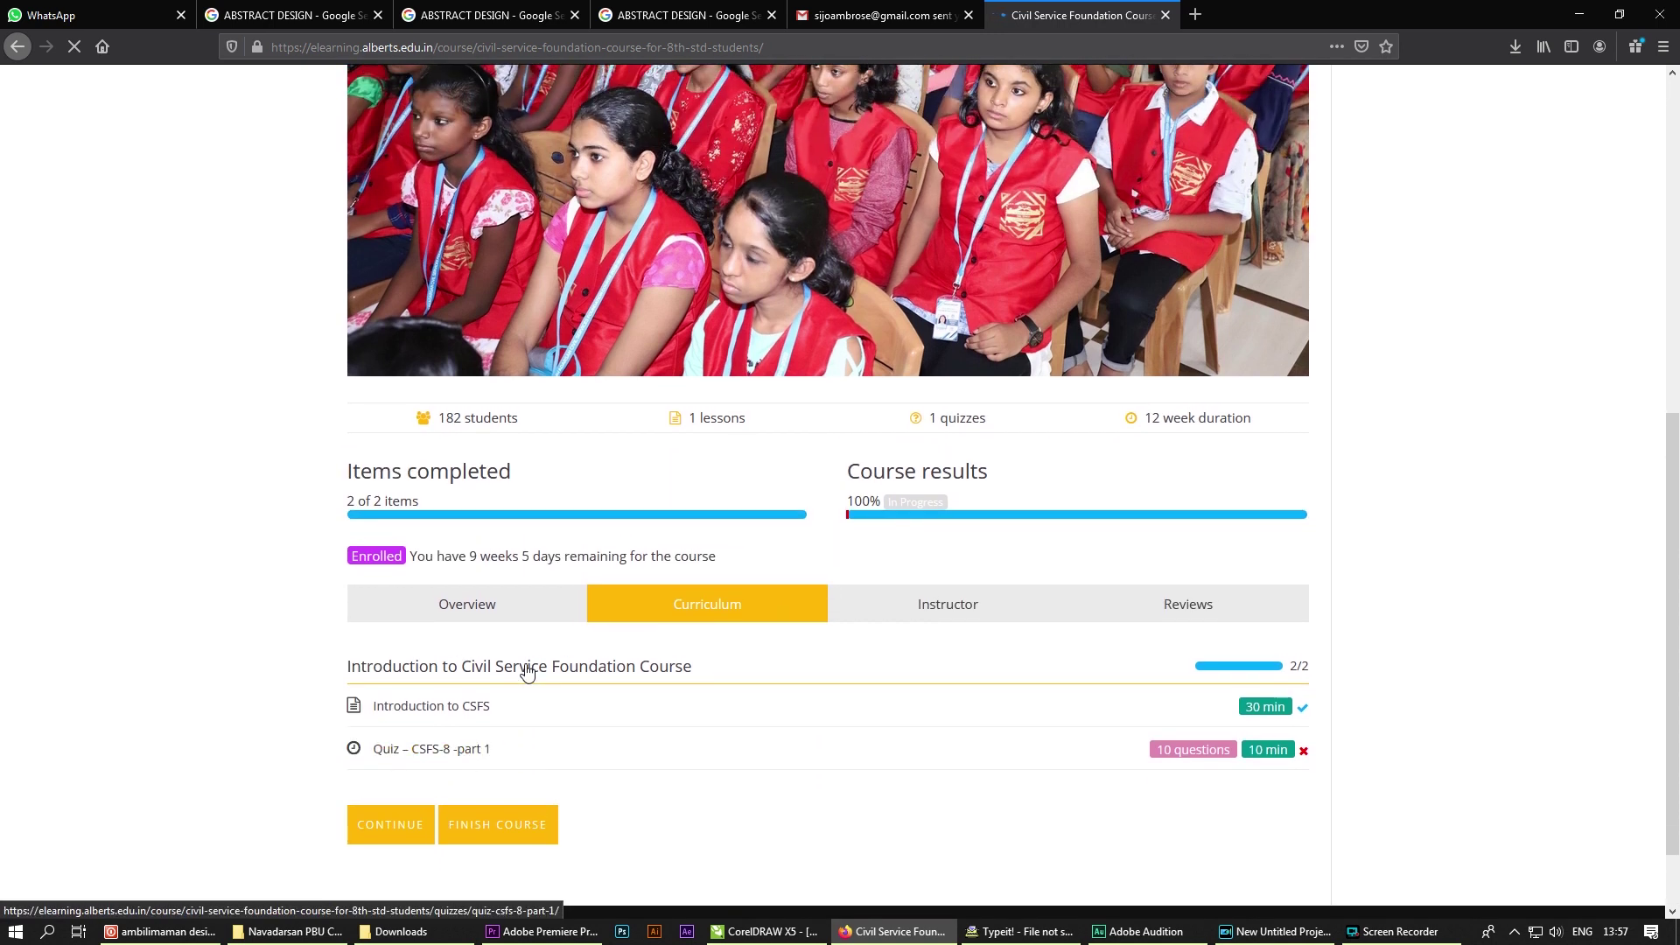
scroll(831, 619, "up", 3)
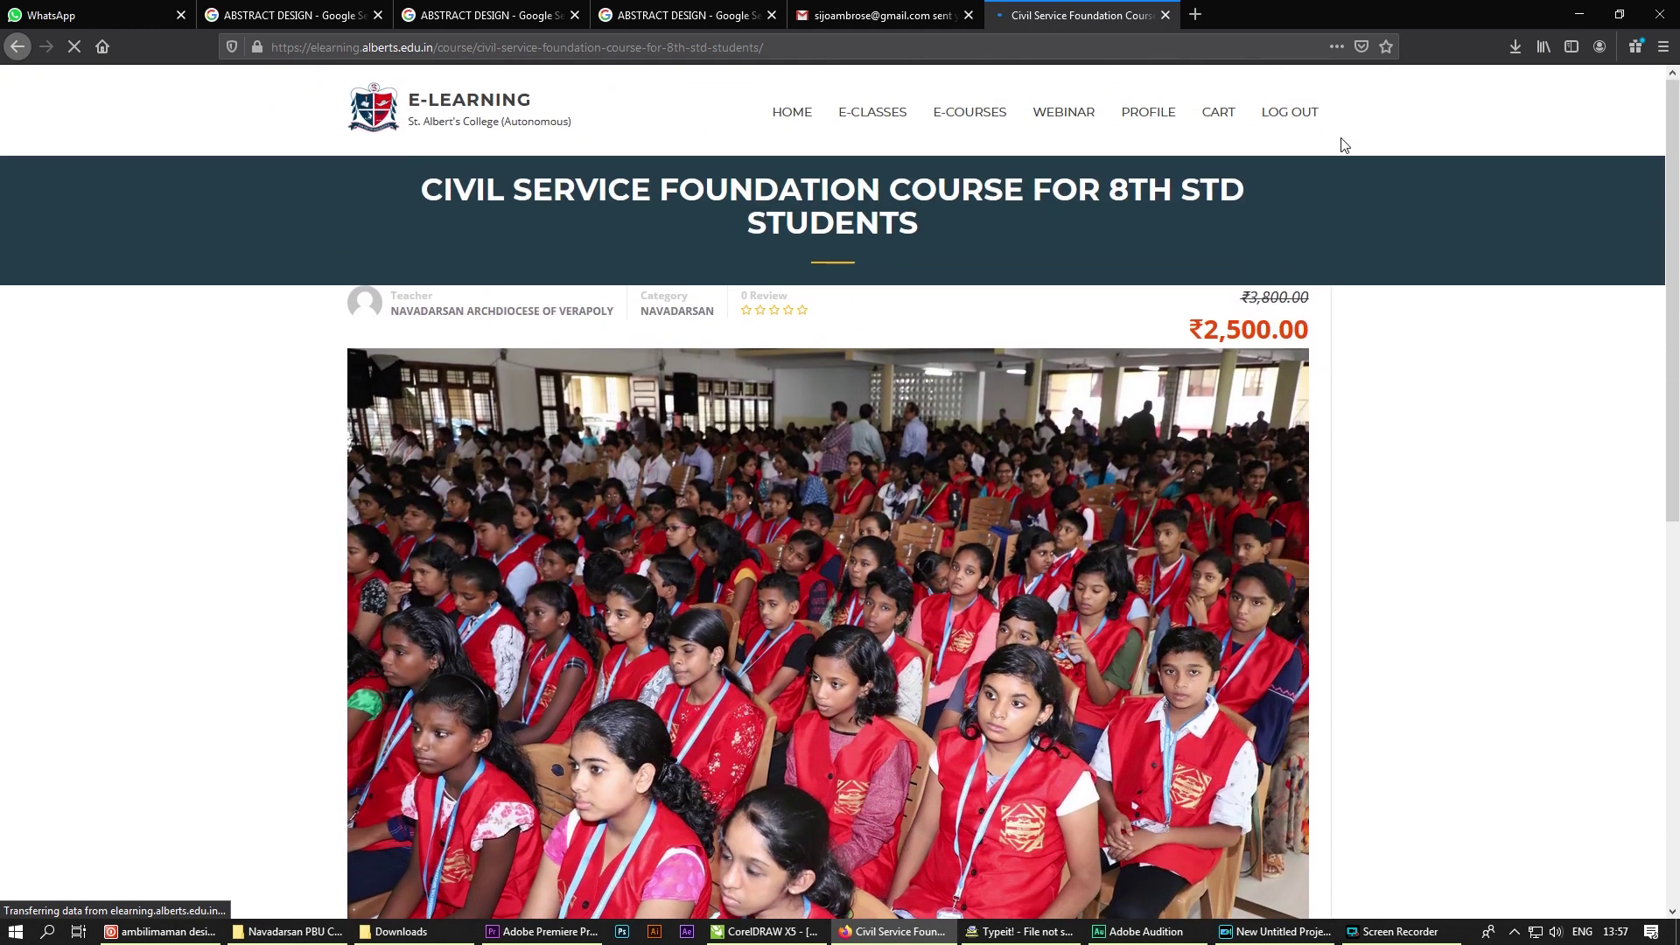
Log out of the e-learning site from the Civil Service Foundation Course page
left_click_drag(1339, 142, 1301, 138)
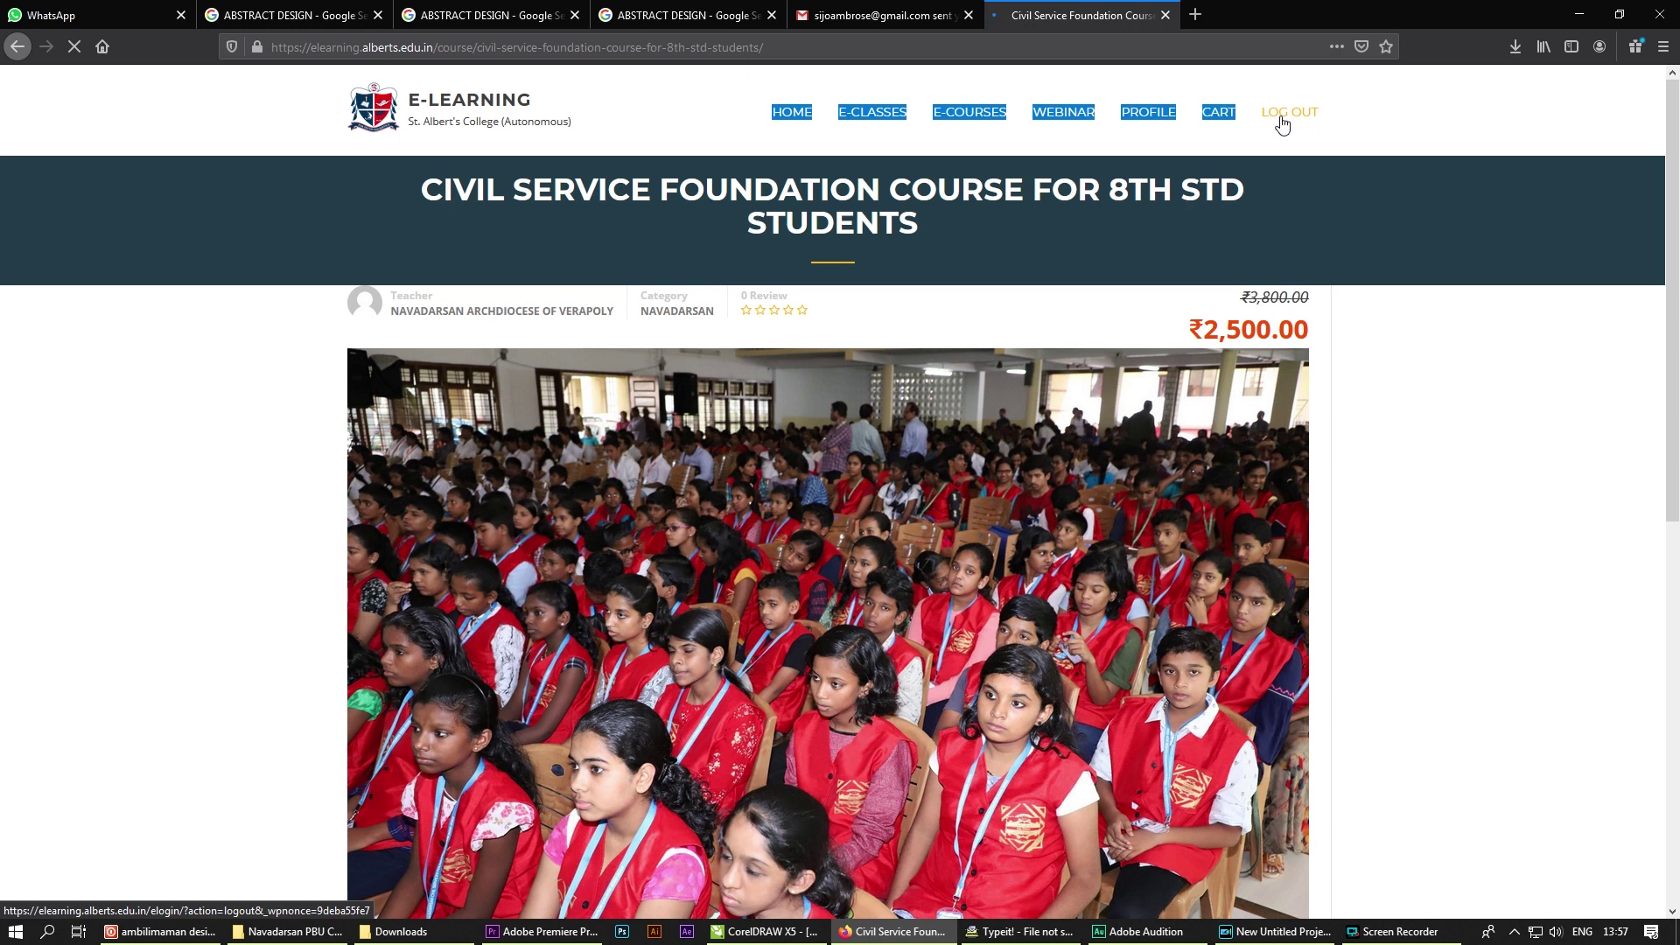
left_click(1393, 127)
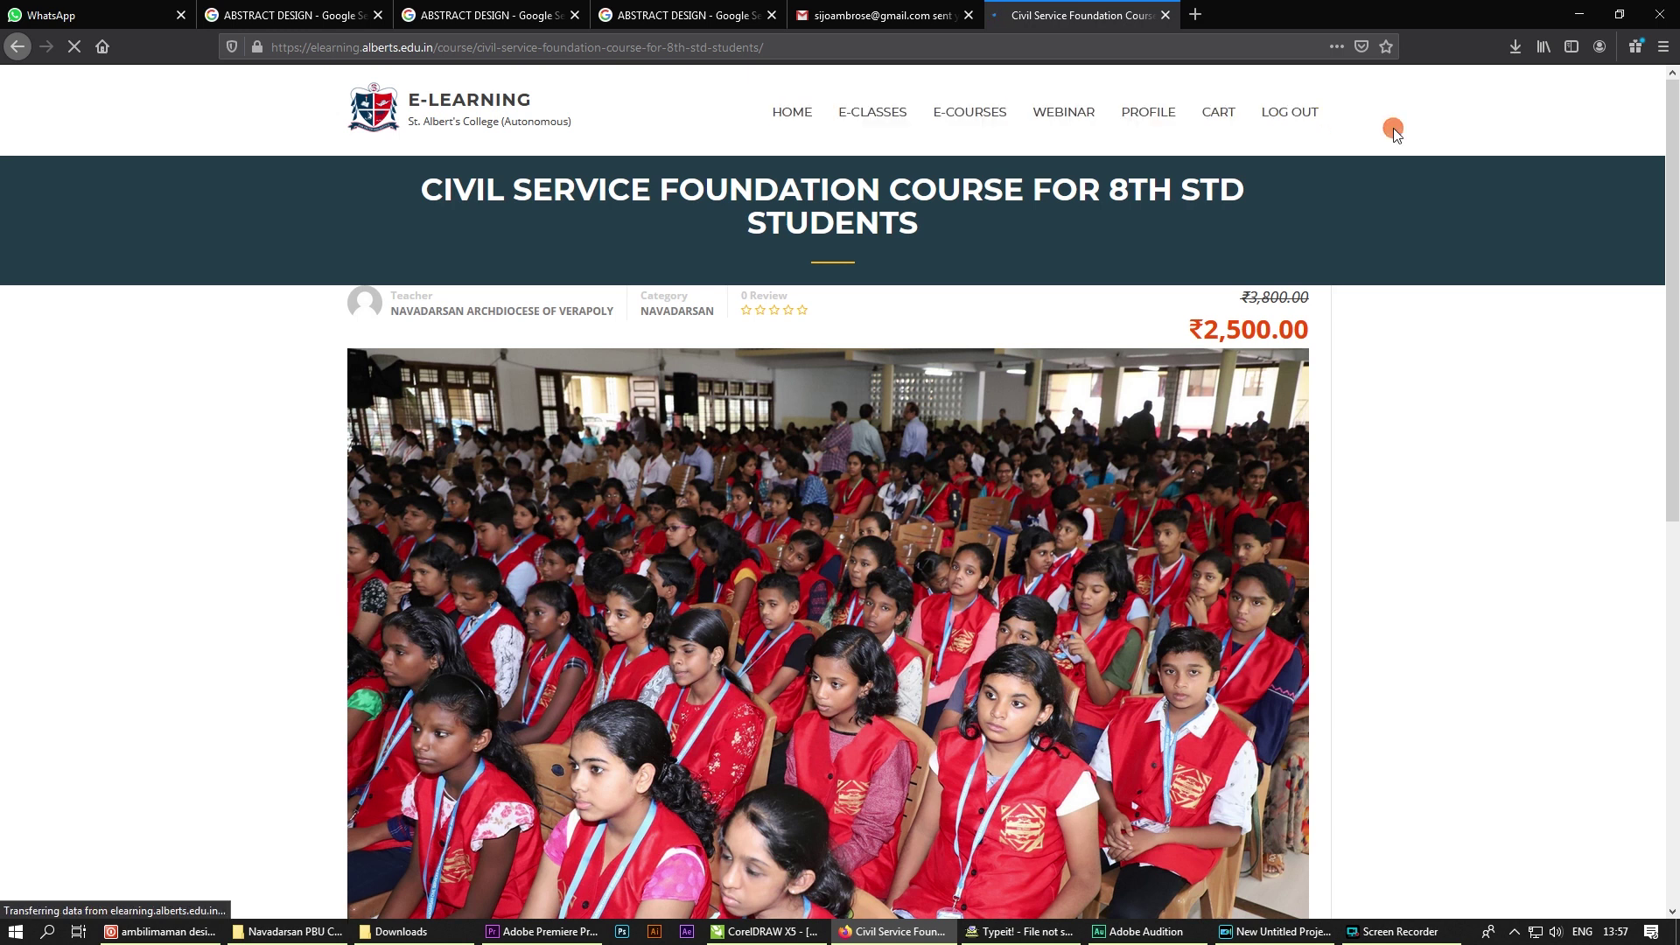
left_click(1295, 119)
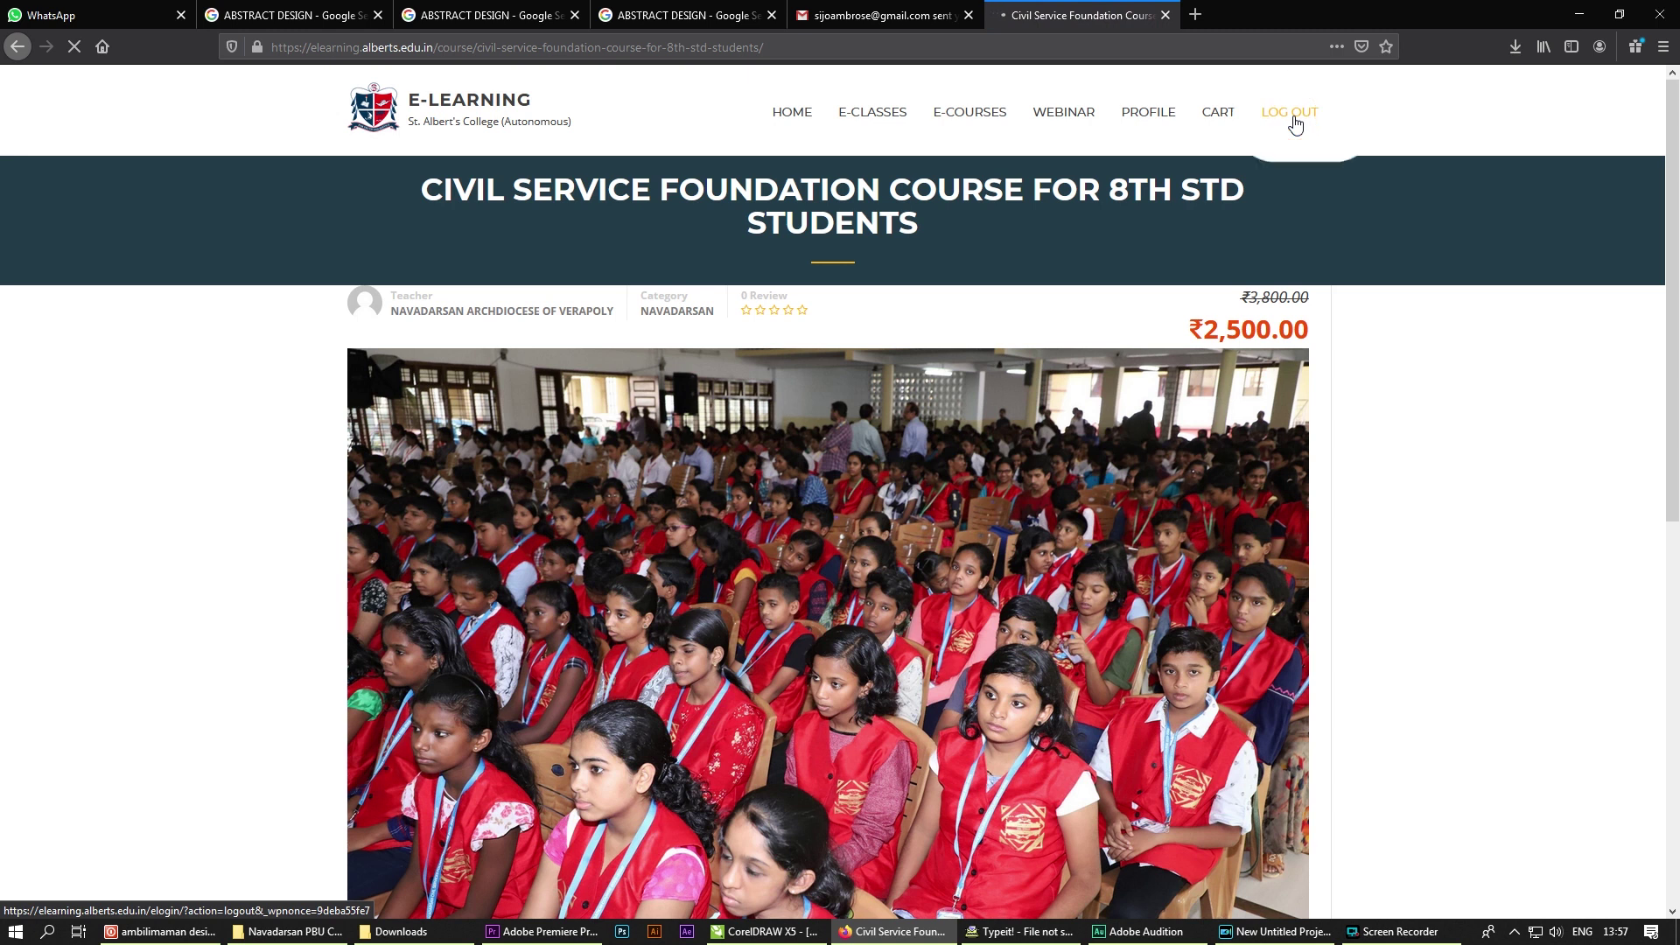
left_click(1295, 119)
left_click(1295, 119)
left_click(1295, 119)
left_click(1295, 119)
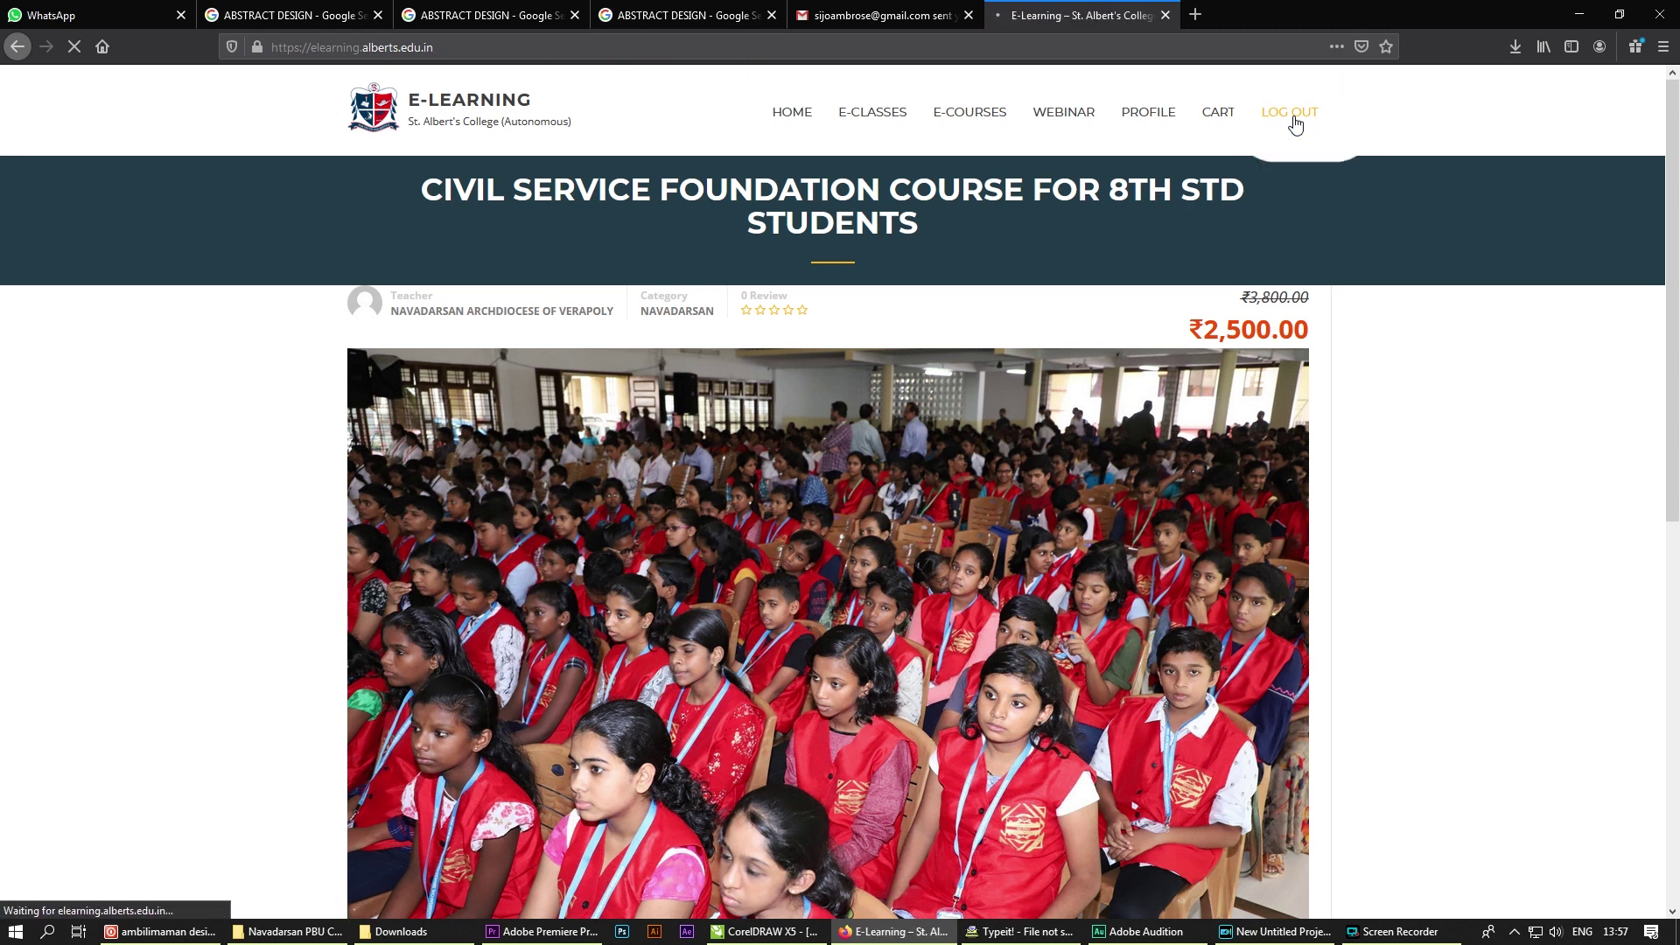
left_click(1295, 119)
left_click(1294, 119)
left_click(1295, 119)
left_click(1295, 119)
left_click(1295, 121)
left_click(1294, 121)
left_click(1295, 121)
left_click(1295, 121)
left_click(1295, 121)
left_click(1295, 121)
left_click(1295, 120)
left_click(1294, 121)
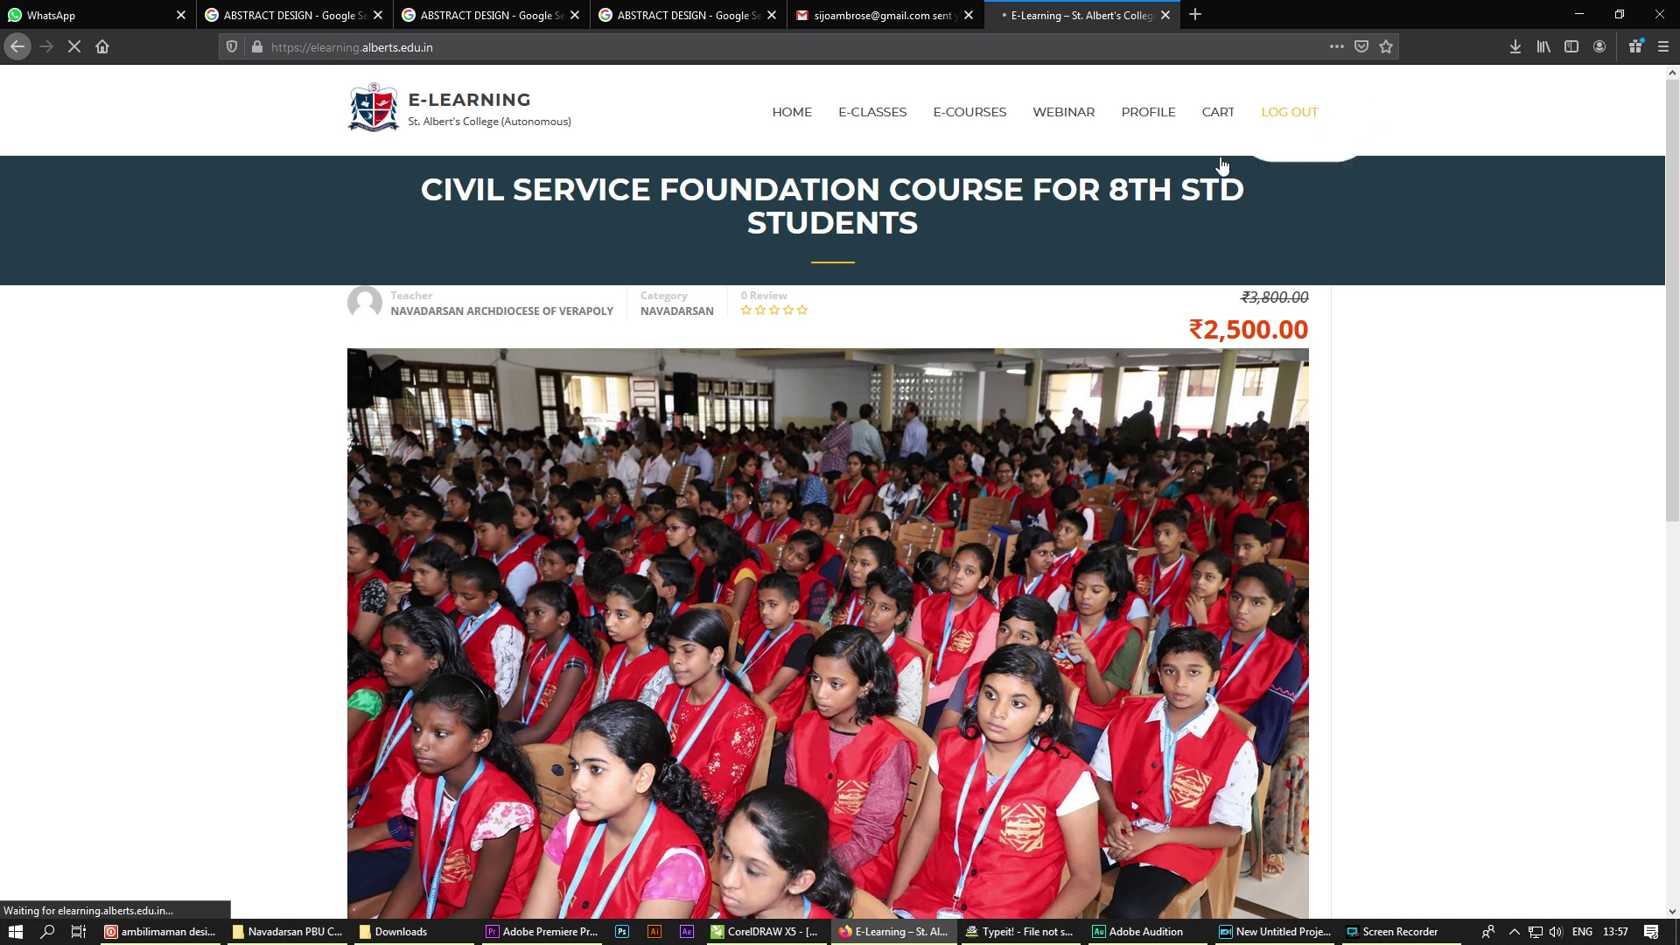